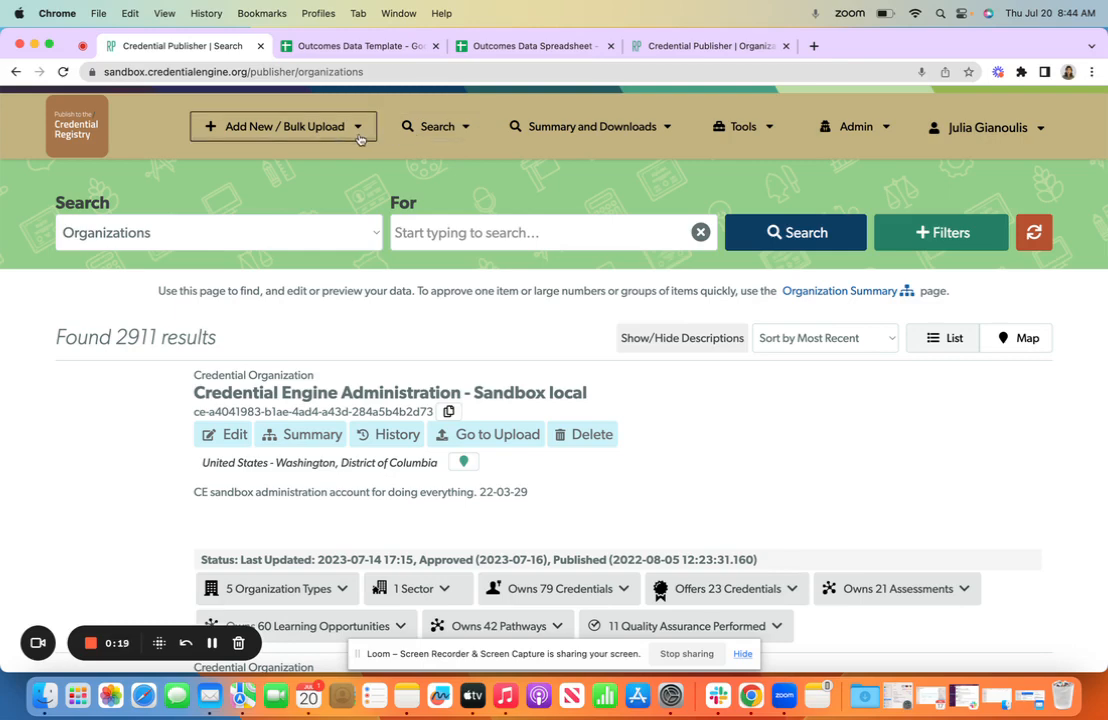
# Open the bulk CSV upload for Outcome Data and select the organization "Credential Engine Administration - Sandbox local"
pyautogui.click(360, 139)
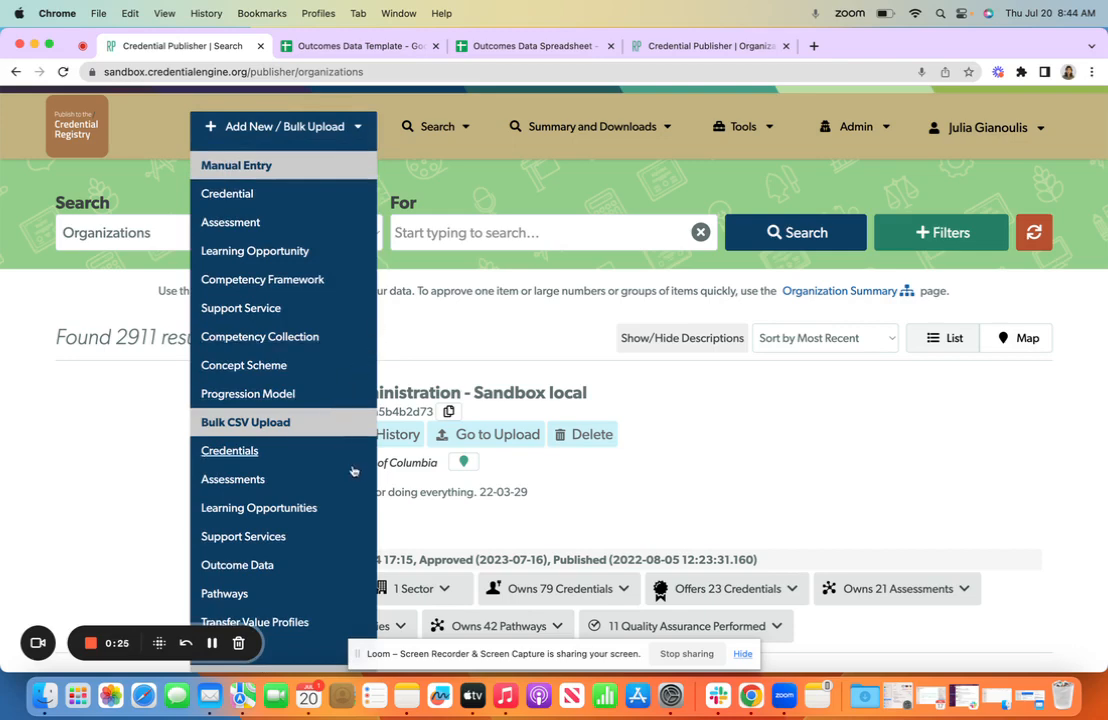
pyautogui.click(269, 576)
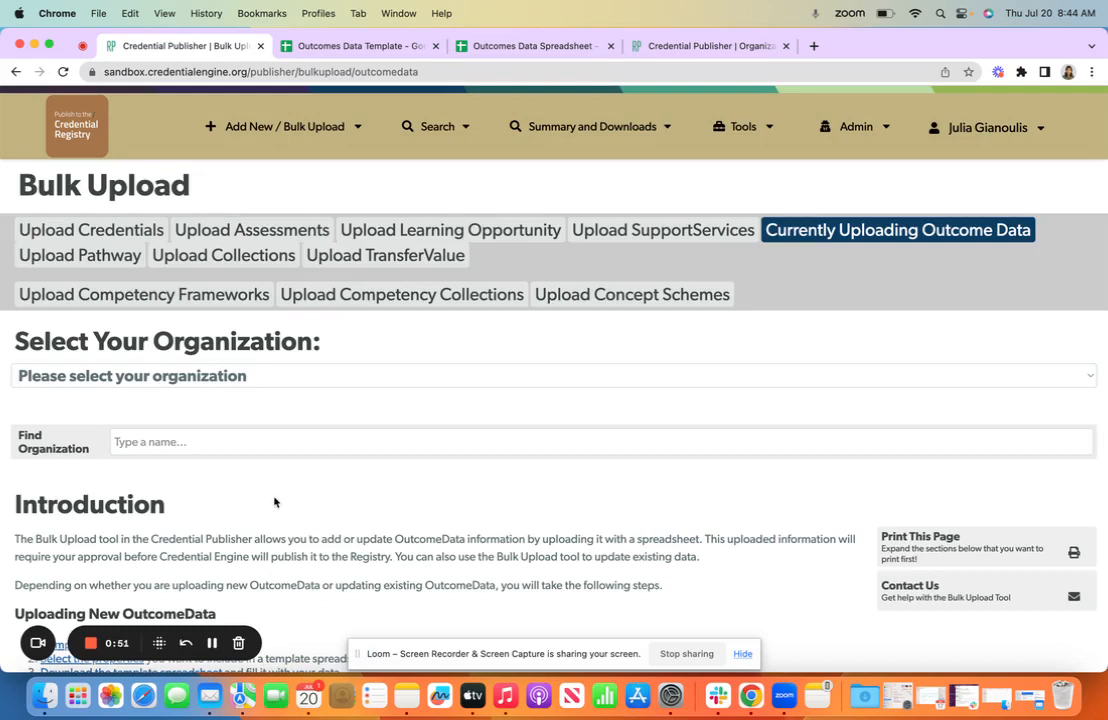
pyautogui.click(245, 375)
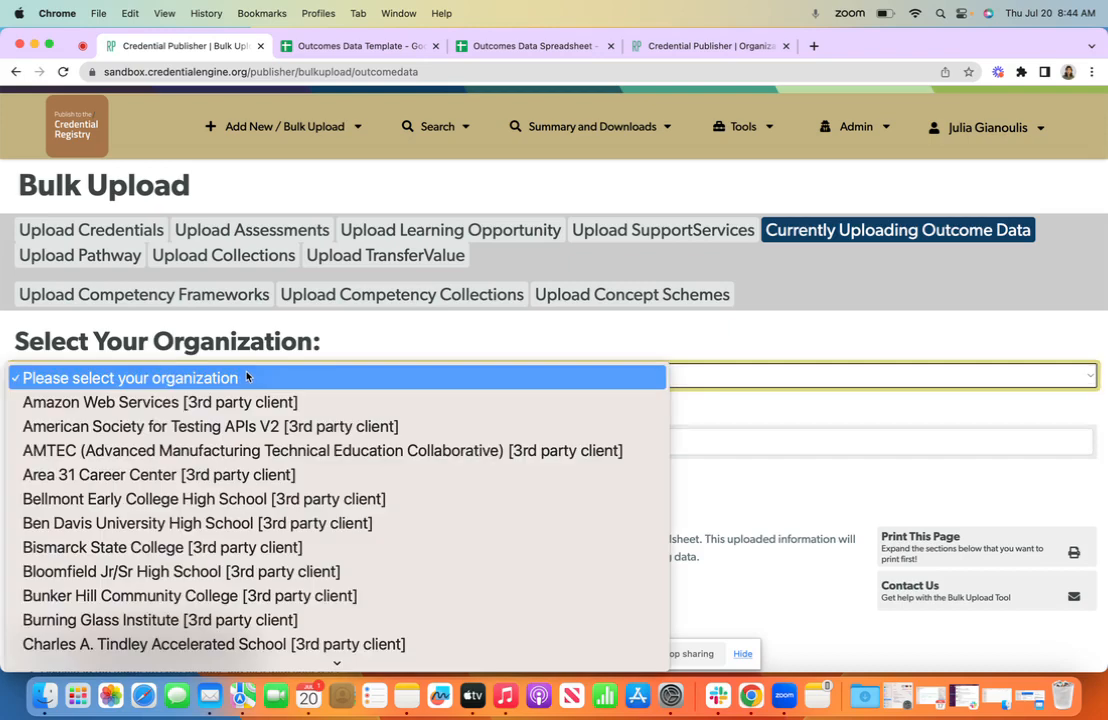
pyautogui.scroll(-3, 289, 571)
pyautogui.scroll(-2, 239, 596)
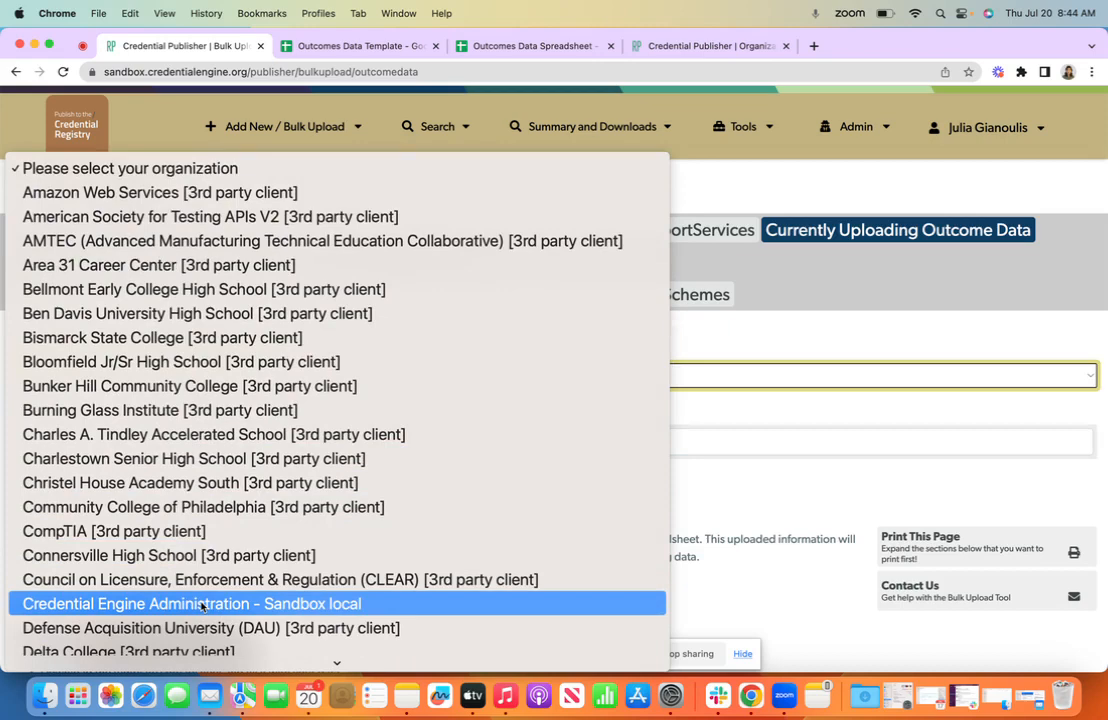
pyautogui.click(201, 604)
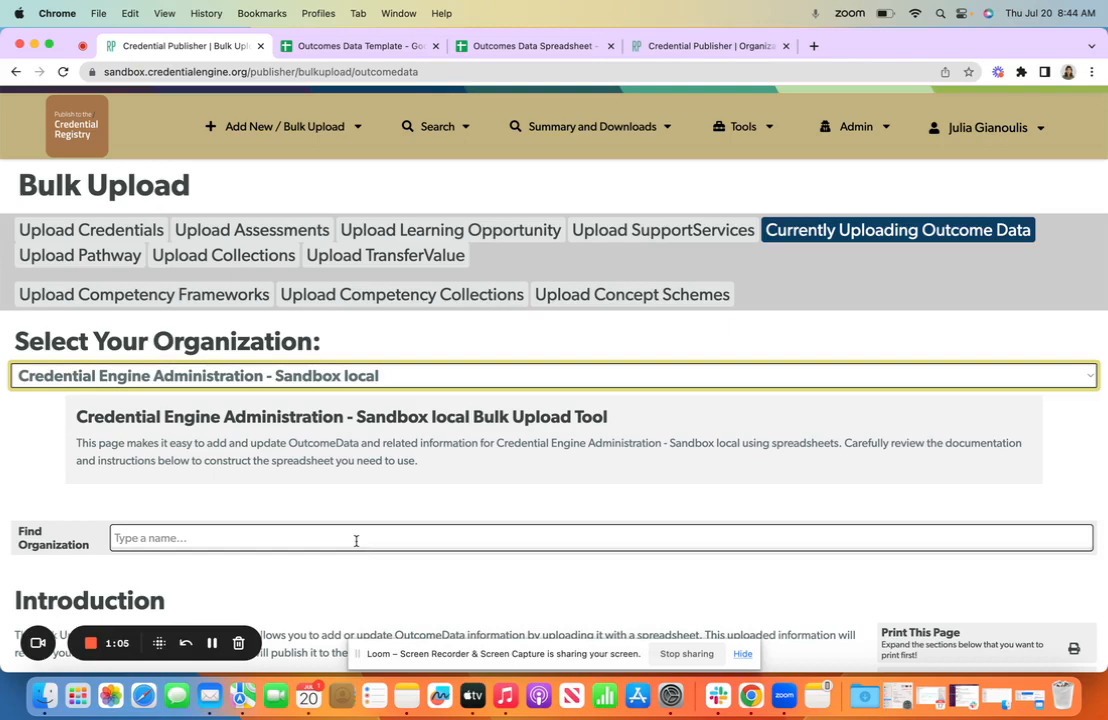
# Read the Introduction's instructions for uploading new OutcomeData, updating existing OutcomeData and the Equity Benchmark Model
pyautogui.scroll(-3, 356, 541)
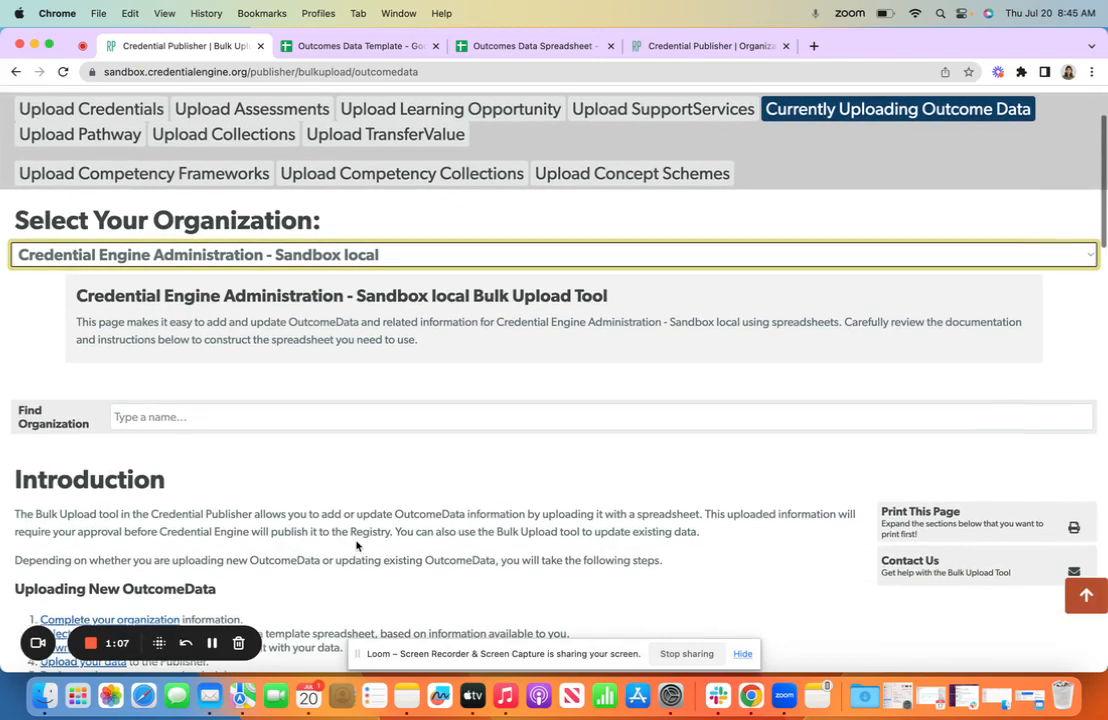
pyautogui.scroll(-3, 356, 545)
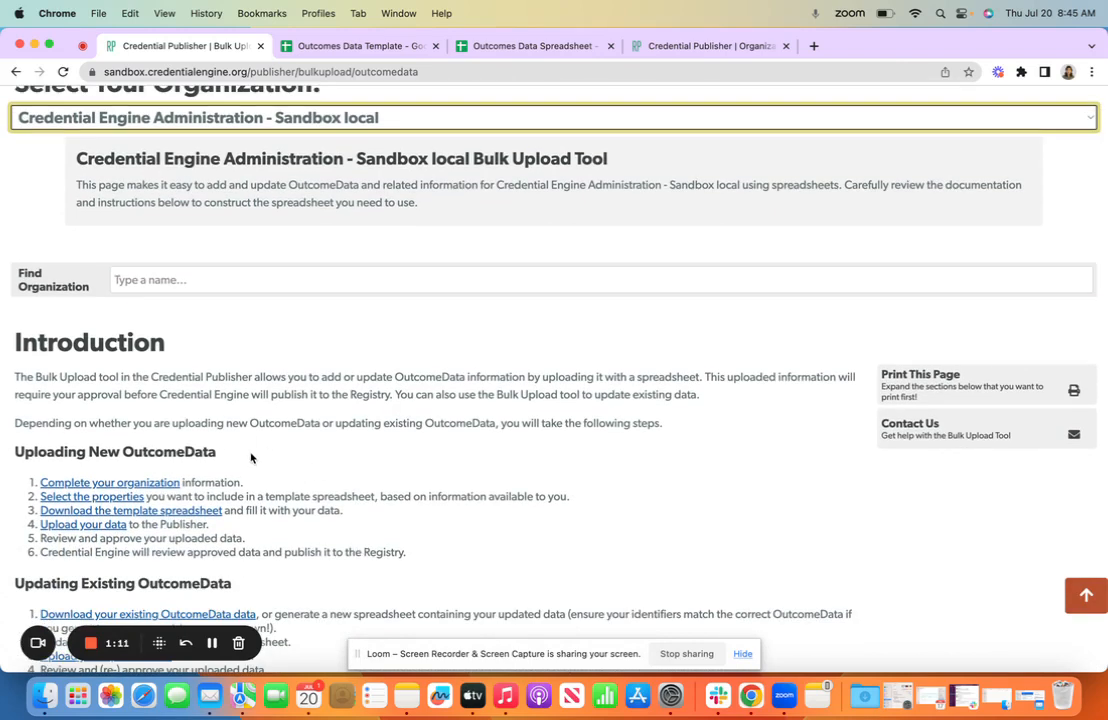
pyautogui.scroll(-1, 388, 497)
pyautogui.scroll(-2, 388, 497)
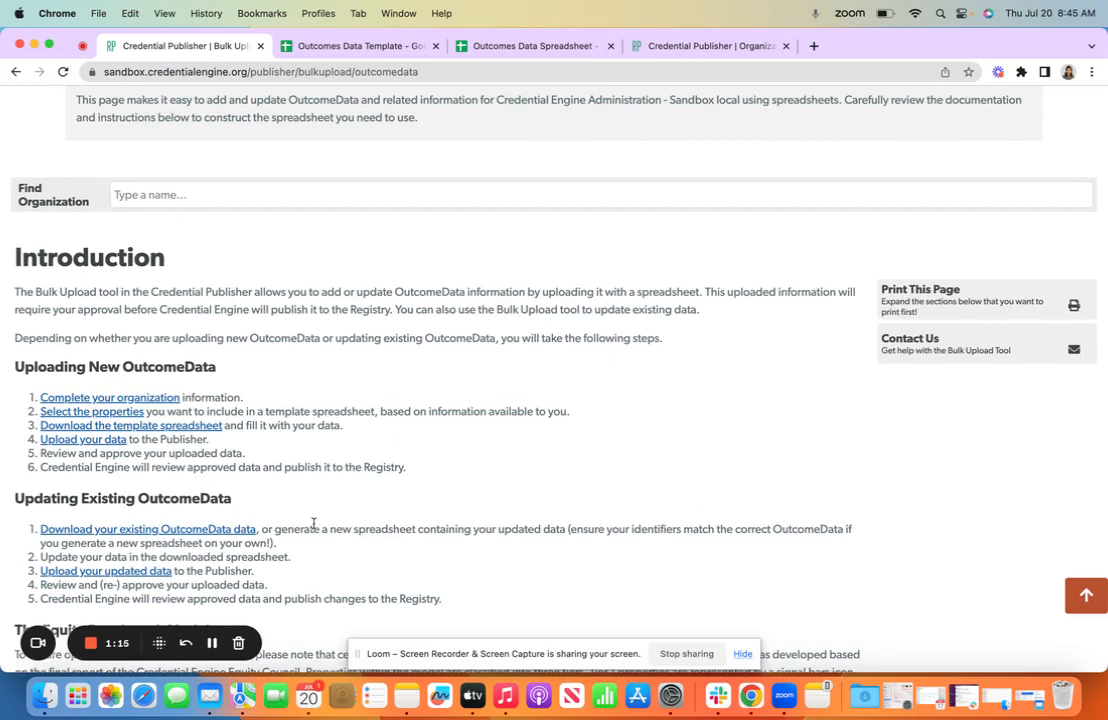
pyautogui.scroll(-5, 313, 523)
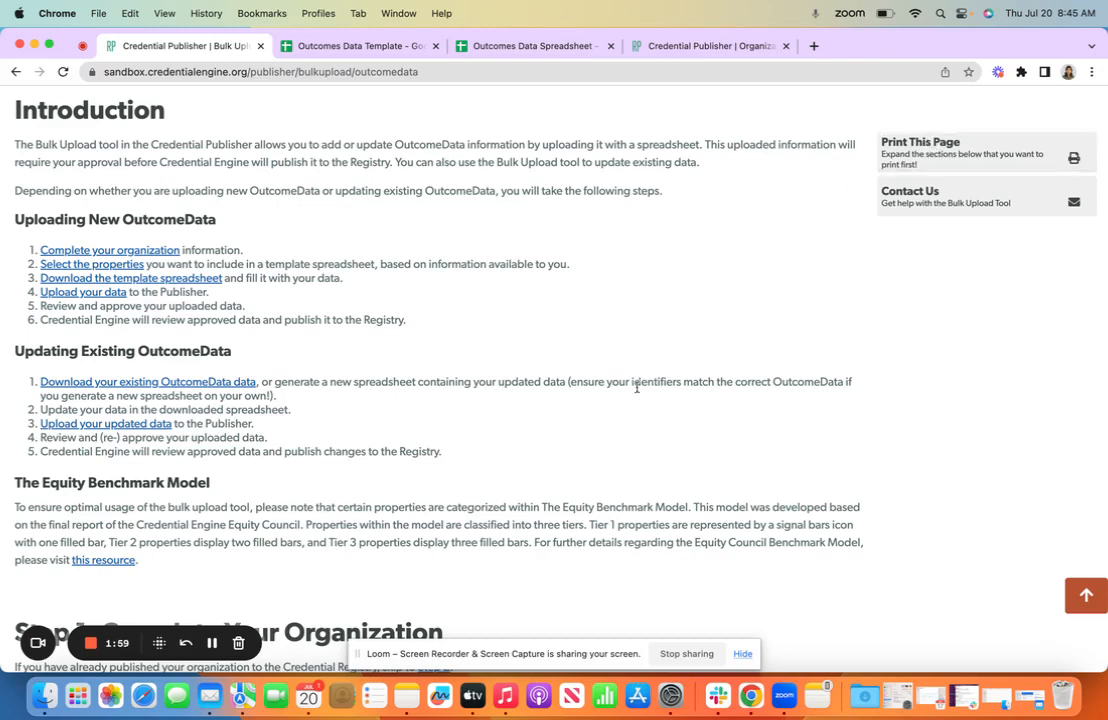
# Expand My Organizations under Step 1 and review the organization's CTID, addresses, cost manifests and condition manifests
pyautogui.scroll(-2, 636, 387)
pyautogui.scroll(-3, 636, 387)
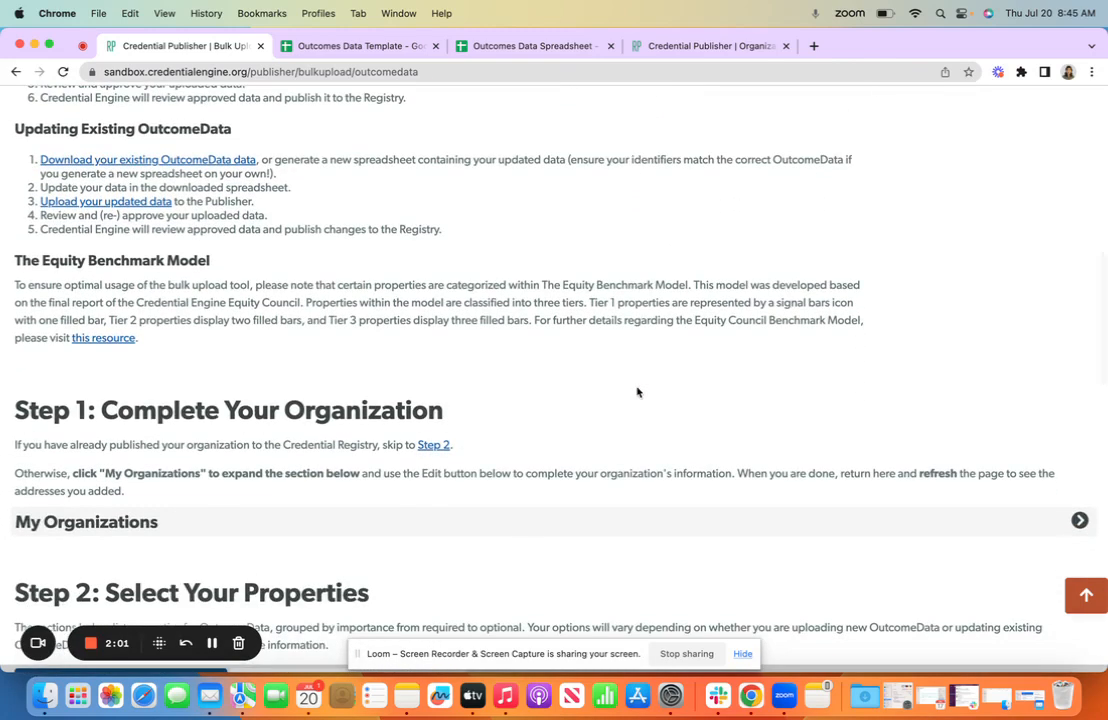
pyautogui.click(634, 524)
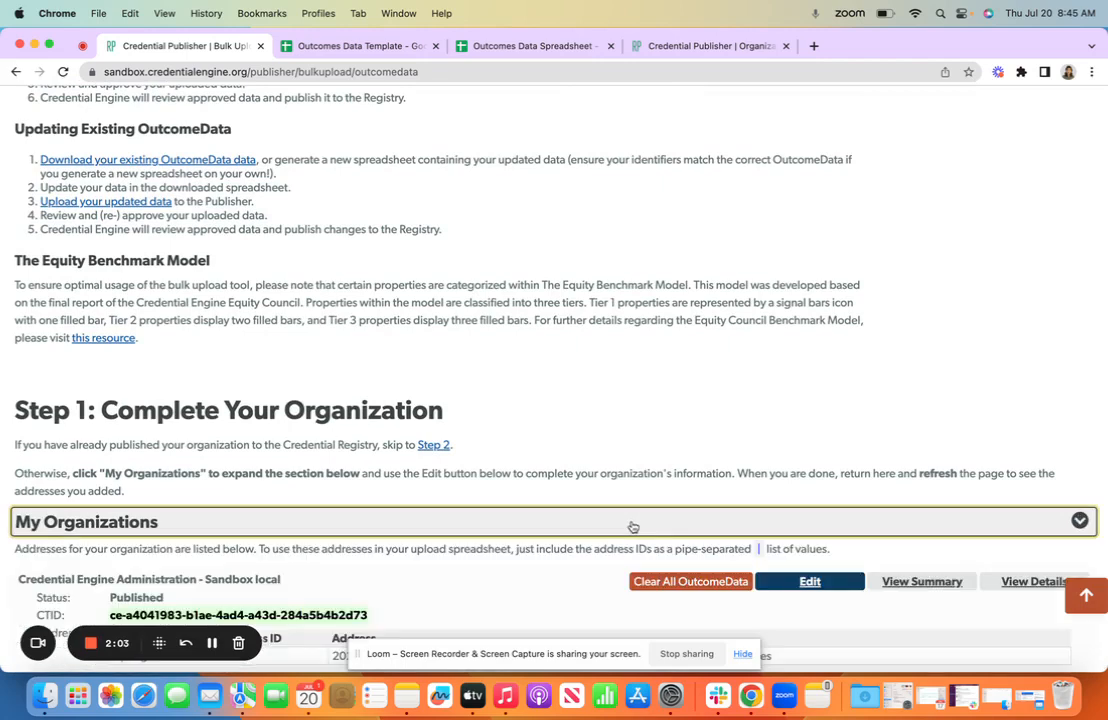
pyautogui.scroll(-2, 634, 525)
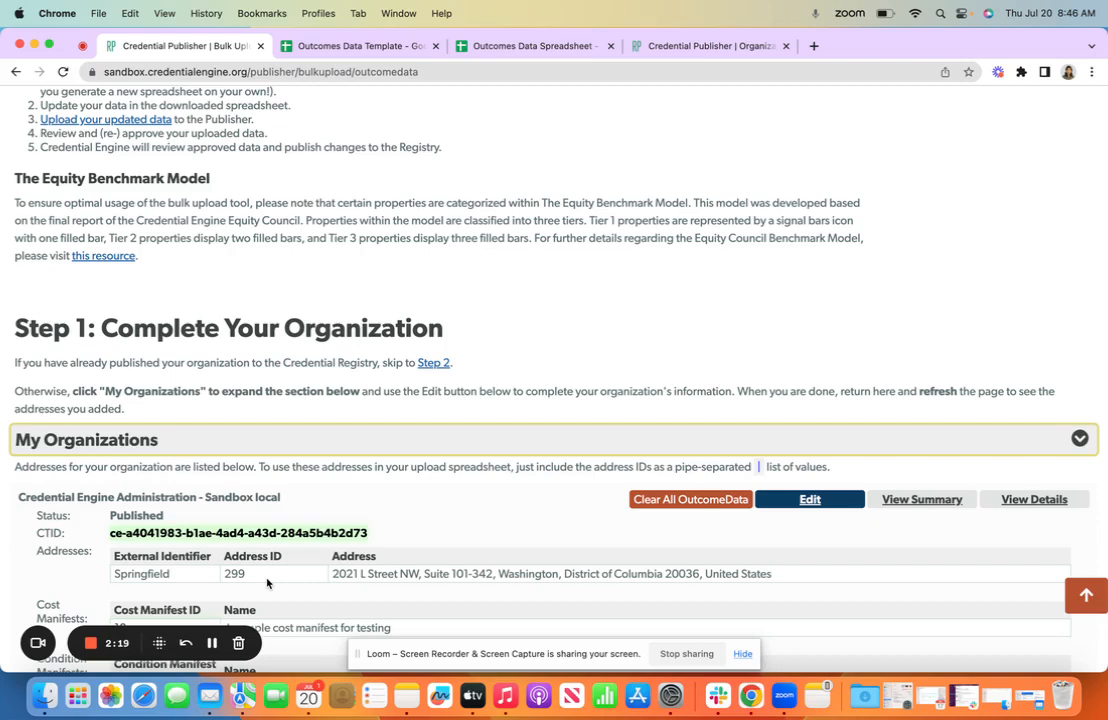
pyautogui.scroll(-6, 266, 583)
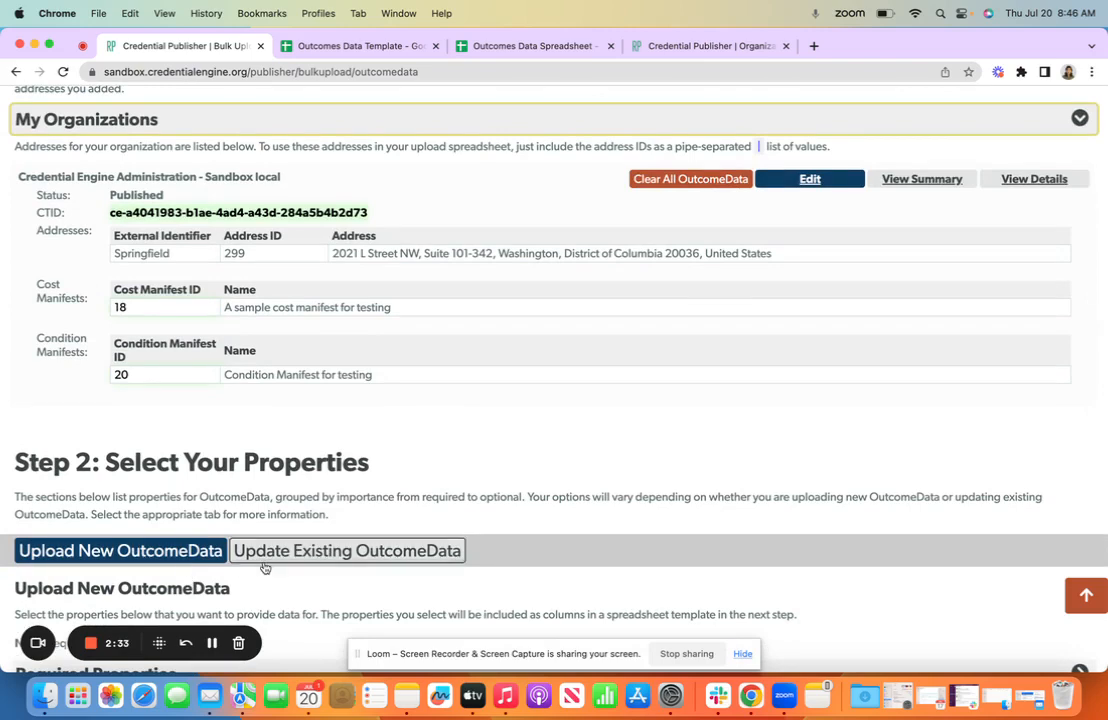
# Expand Required Properties for new OutcomeData and include the Data Provider and About properties
pyautogui.scroll(-3, 329, 584)
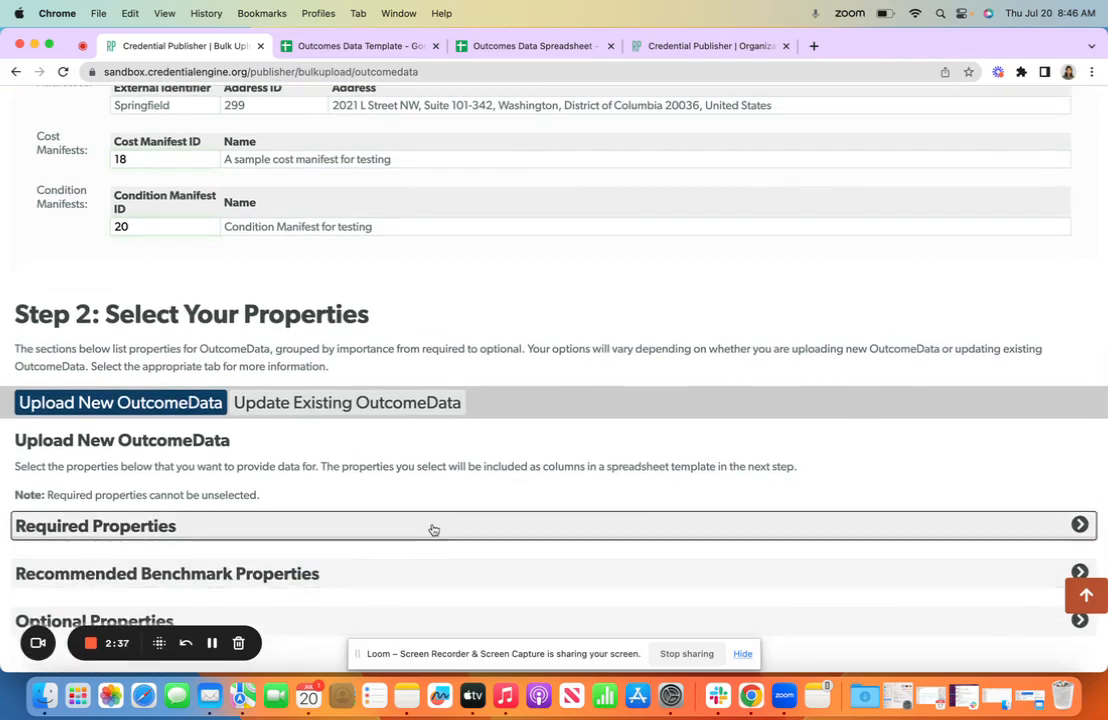
pyautogui.click(433, 529)
pyautogui.scroll(-3, 453, 544)
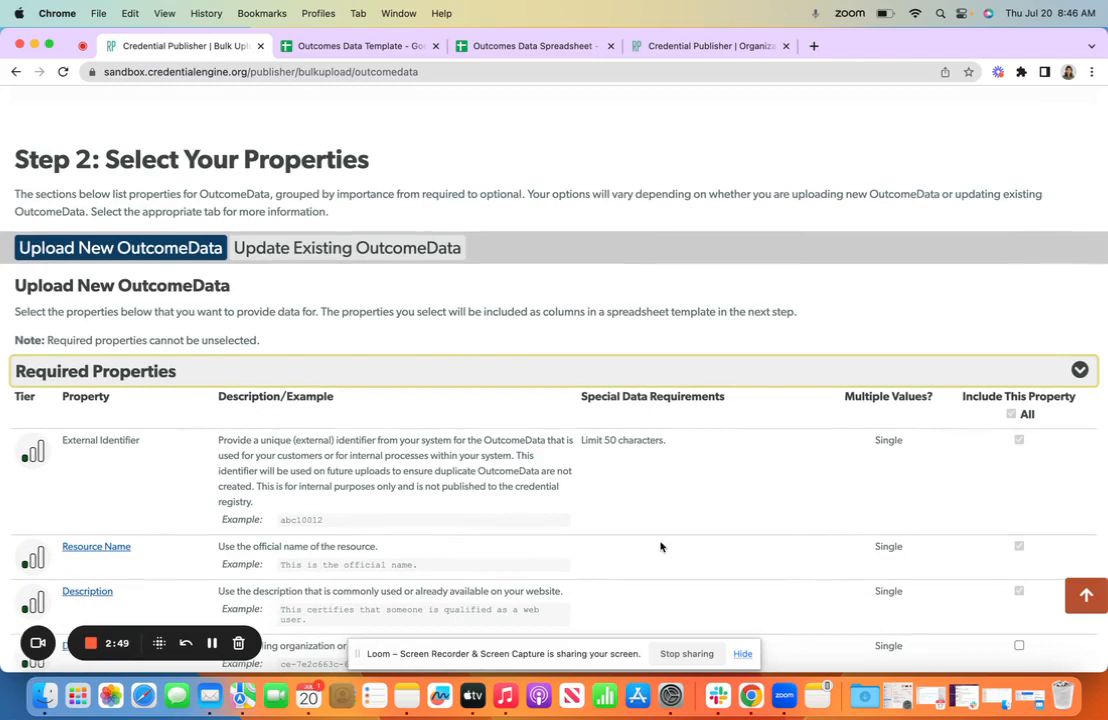
pyautogui.scroll(-3, 601, 572)
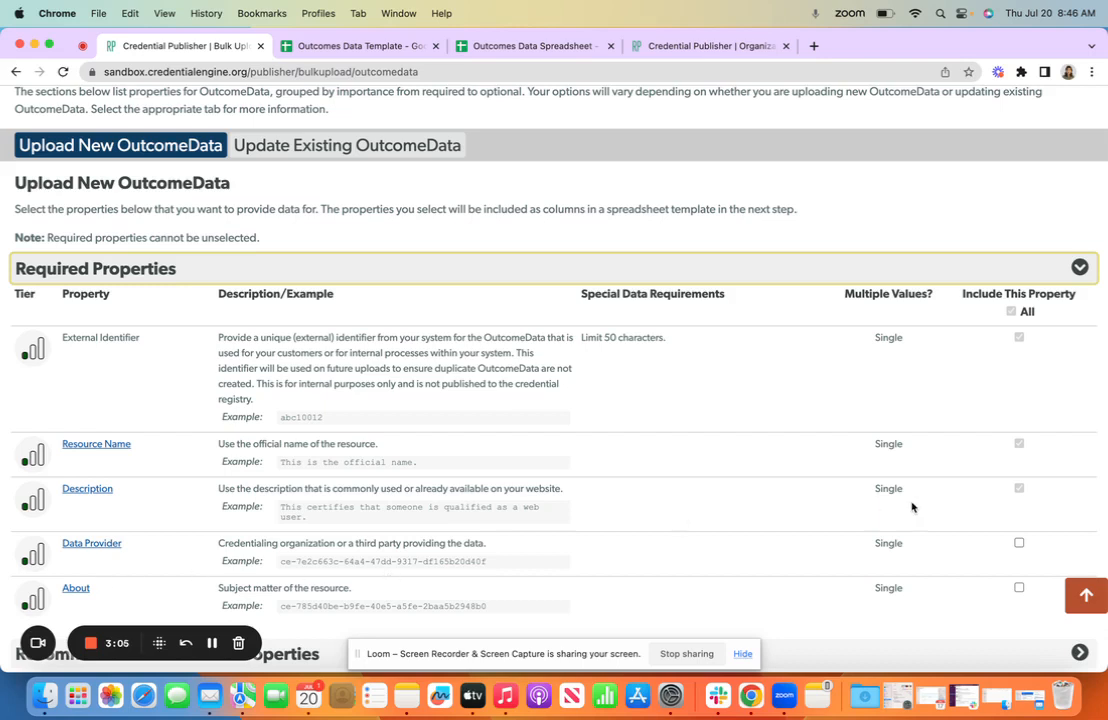
pyautogui.click(1017, 544)
pyautogui.click(997, 605)
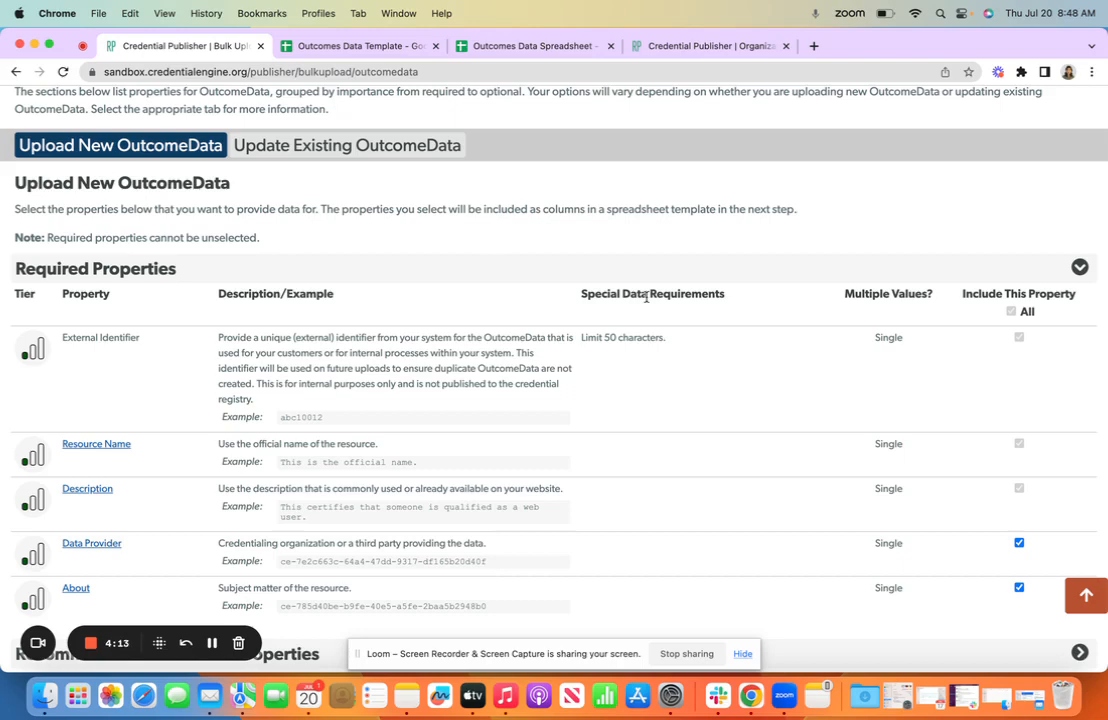
# Expand Recommended Benchmark Properties and review the properties offered for the template
pyautogui.scroll(-3, 433, 440)
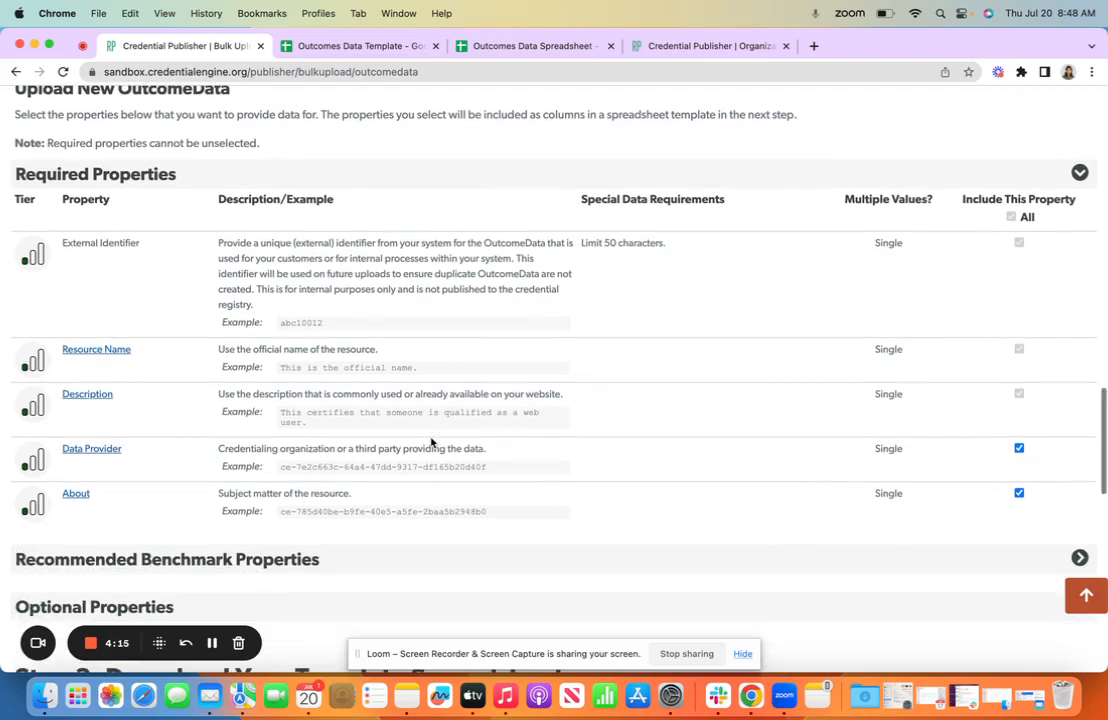
pyautogui.click(356, 542)
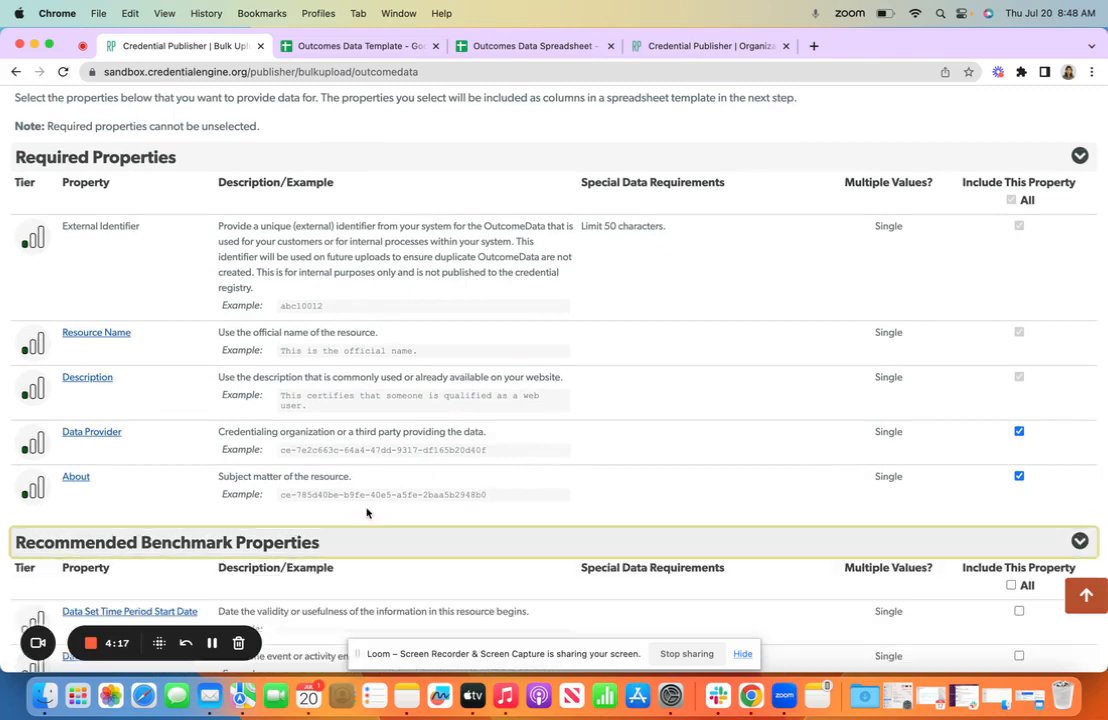
pyautogui.scroll(-1, 366, 512)
pyautogui.scroll(-2, 366, 512)
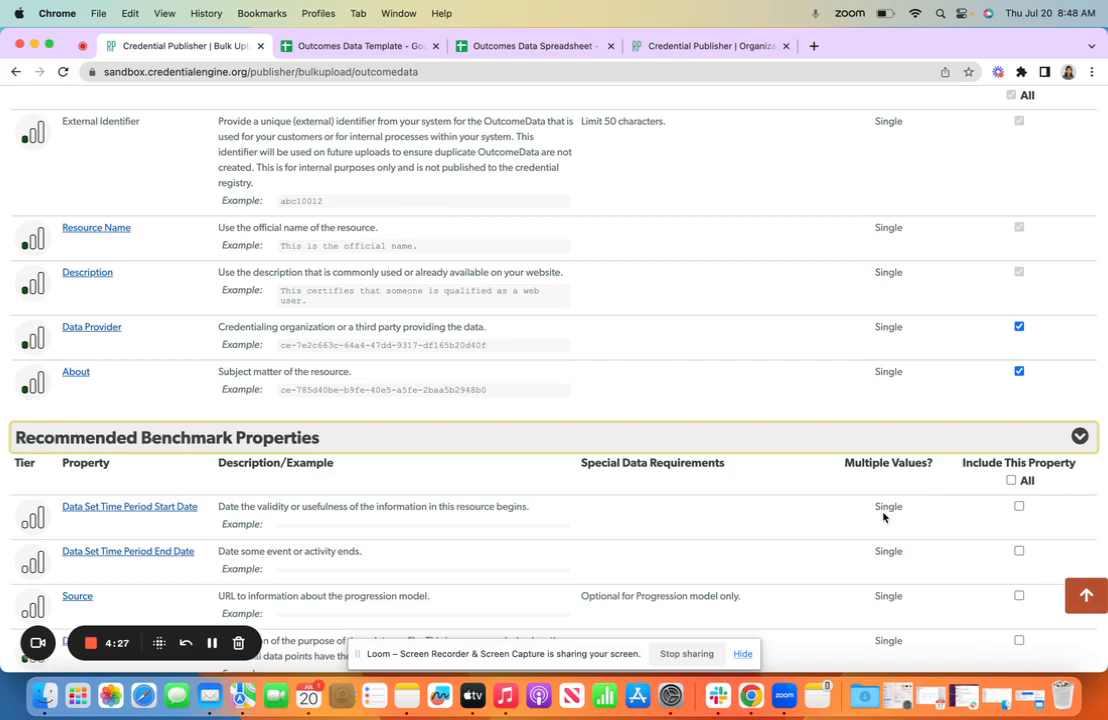
# Download the new OutcomeData template spreadsheet with sample data and instructions included
pyautogui.scroll(-3, 769, 541)
pyautogui.scroll(-5, 769, 545)
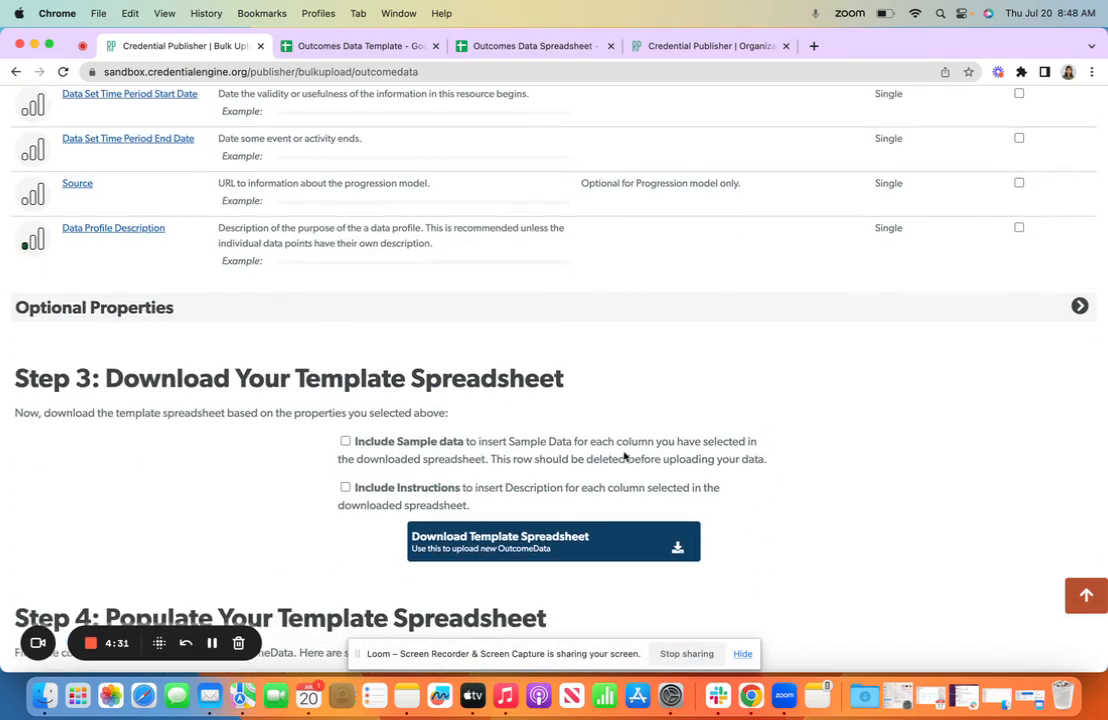
pyautogui.click(345, 441)
pyautogui.click(345, 488)
pyautogui.click(452, 537)
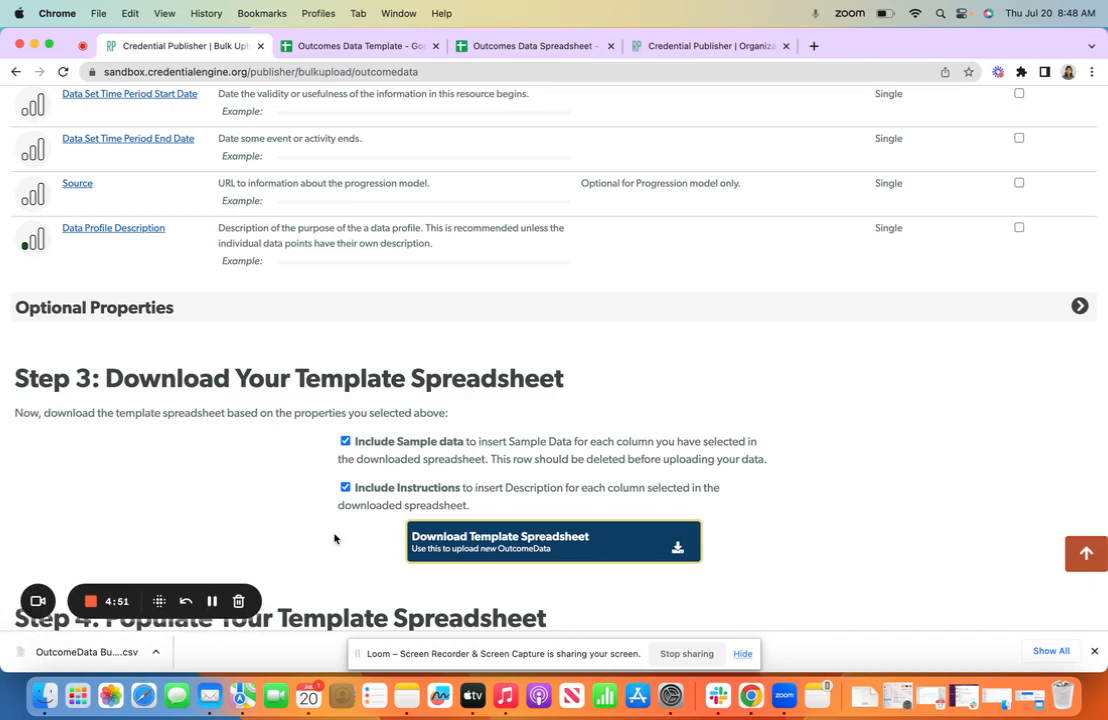
# Switch to the Outcomes Data Template spreadsheet and examine its Sample Data and Instructions rows
pyautogui.click(359, 46)
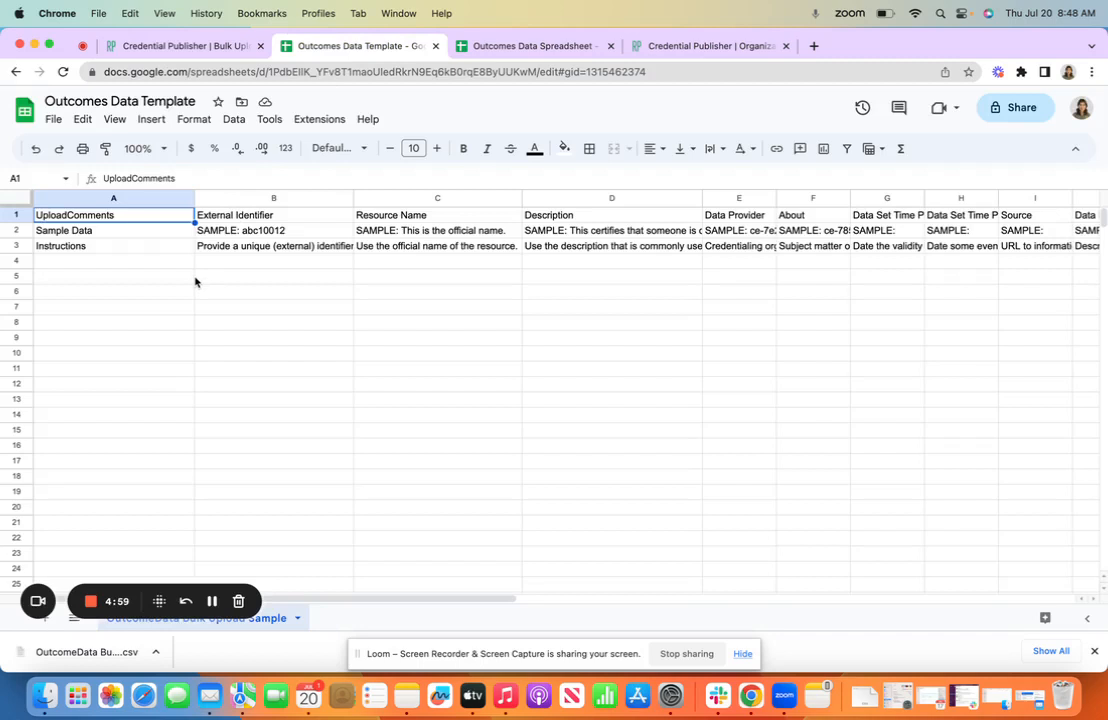
pyautogui.click(10, 229)
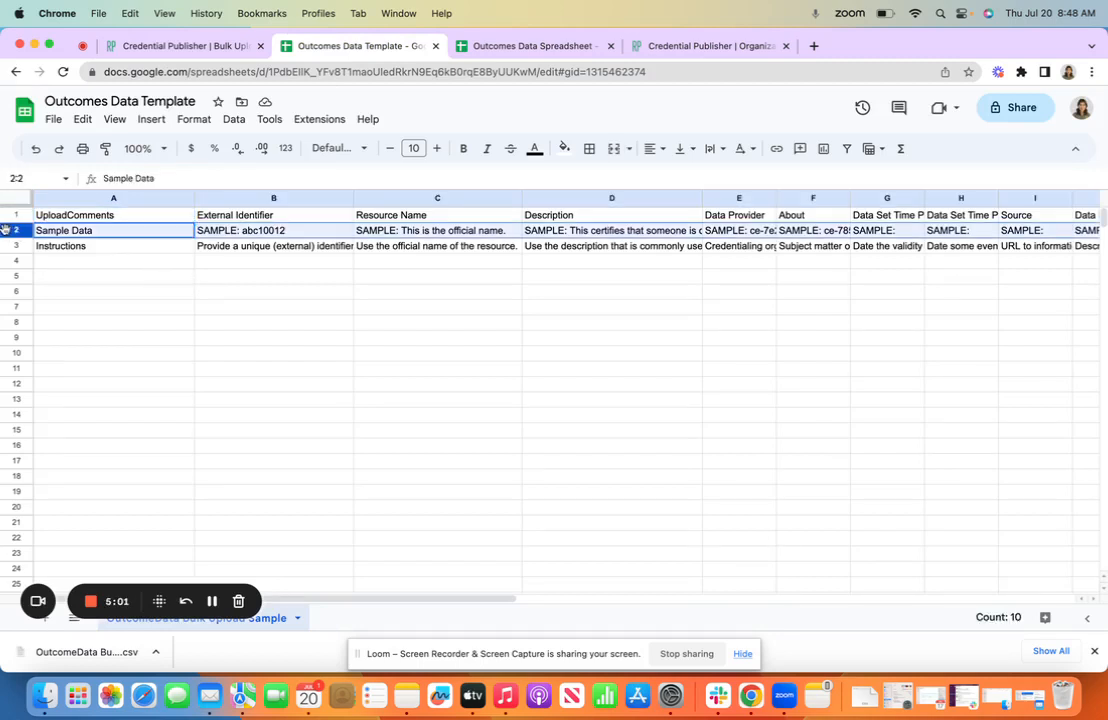
pyautogui.click(10, 245)
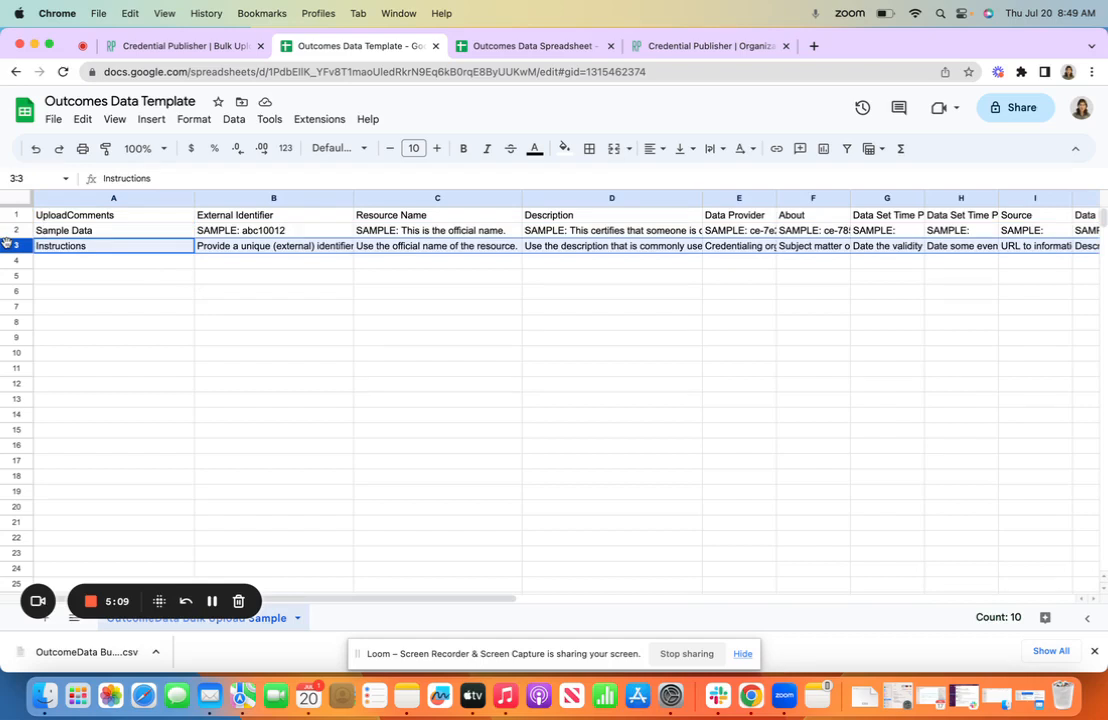
# Examine the template's column headers in row 1 one by one, from UploadComments to Data Set Time Period Start Date
pyautogui.click(57, 217)
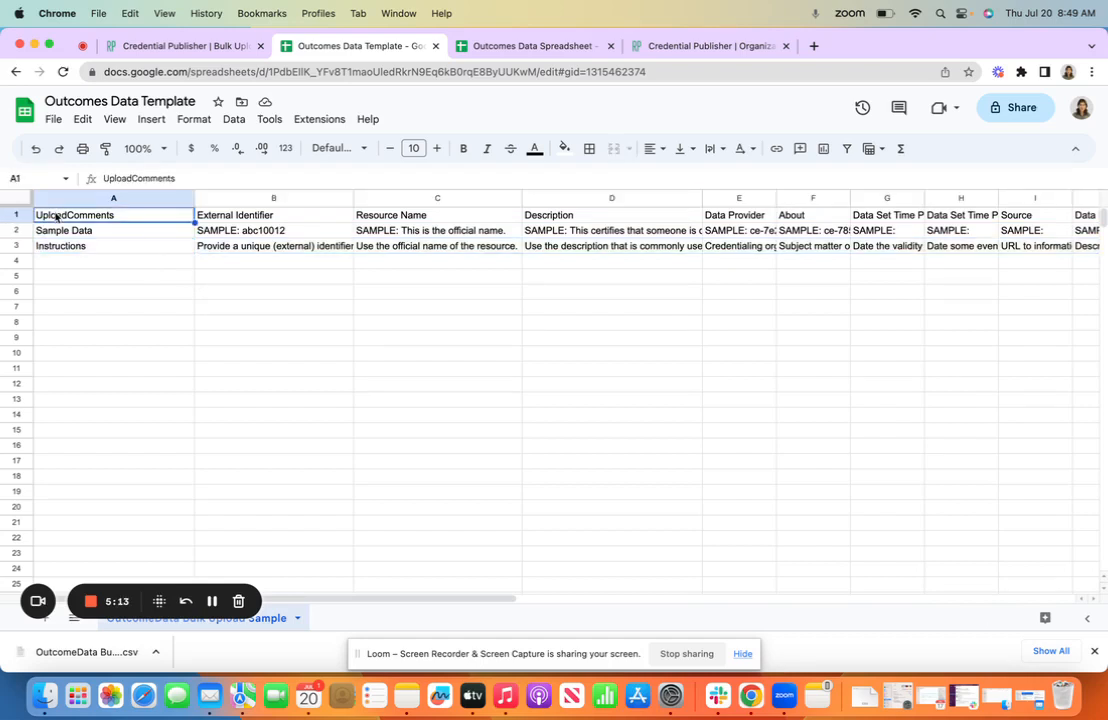
pyautogui.press('Right')
pyautogui.press('Right')
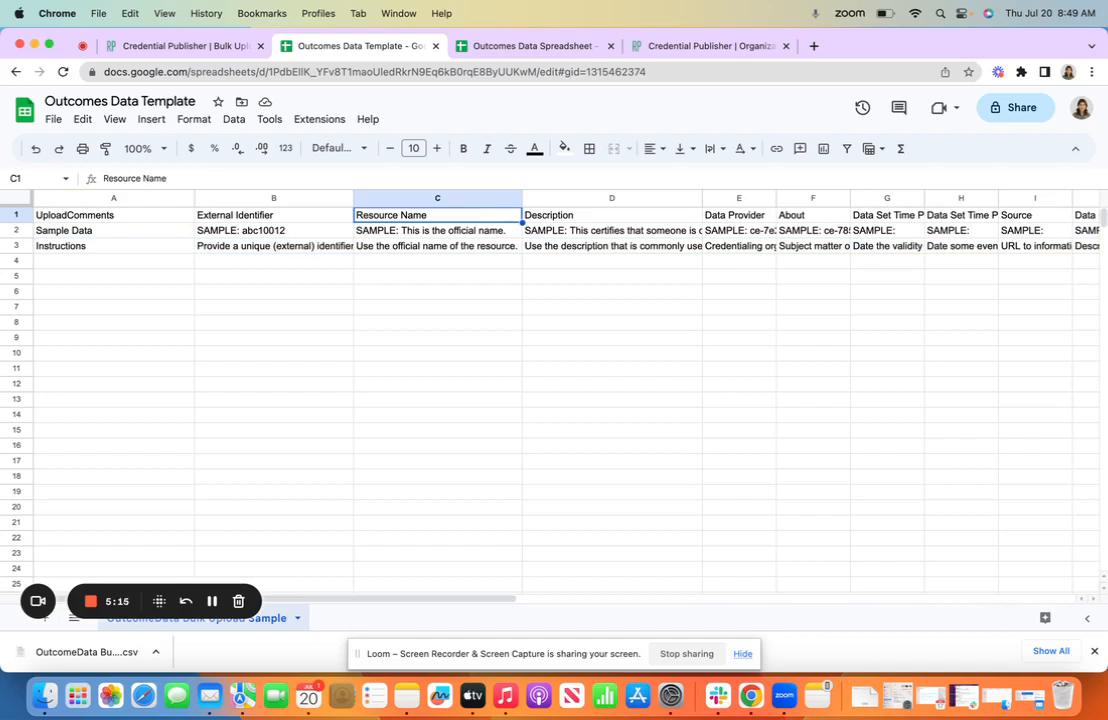
pyautogui.press('Right')
pyautogui.press('Right')
pyautogui.press('Right')
pyautogui.press('Right')
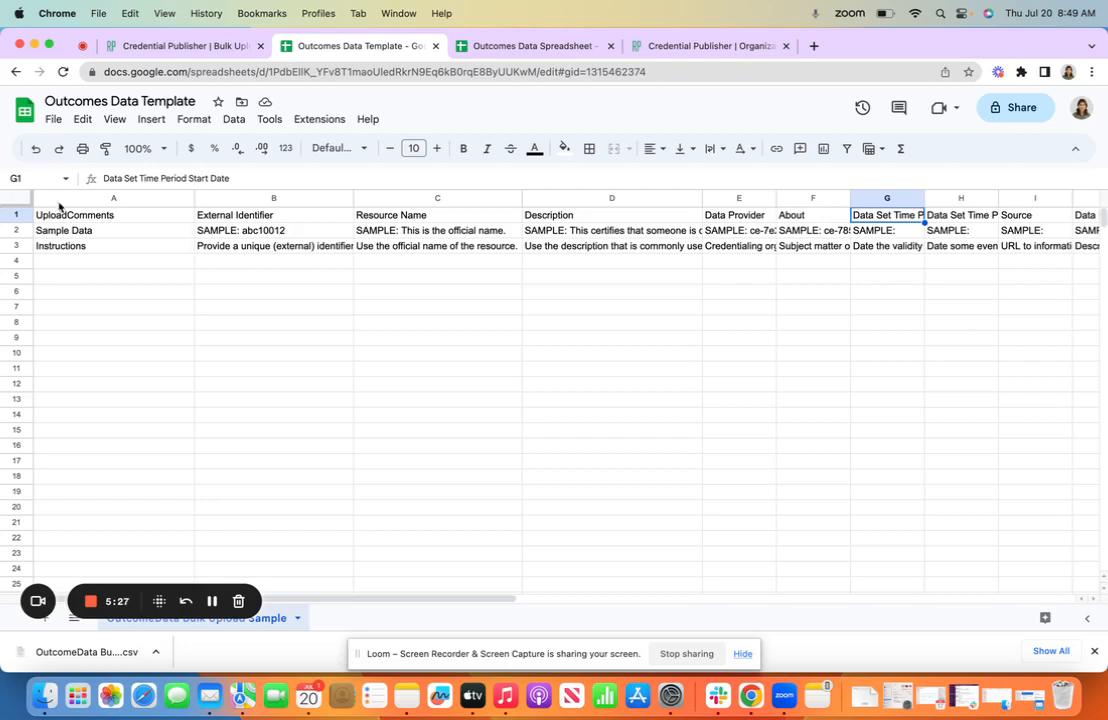
# Switch to the populated Outcomes Data Spreadsheet and examine columns A to G one by one, from DataProvider to dataSuppressionPolicy
pyautogui.click(512, 47)
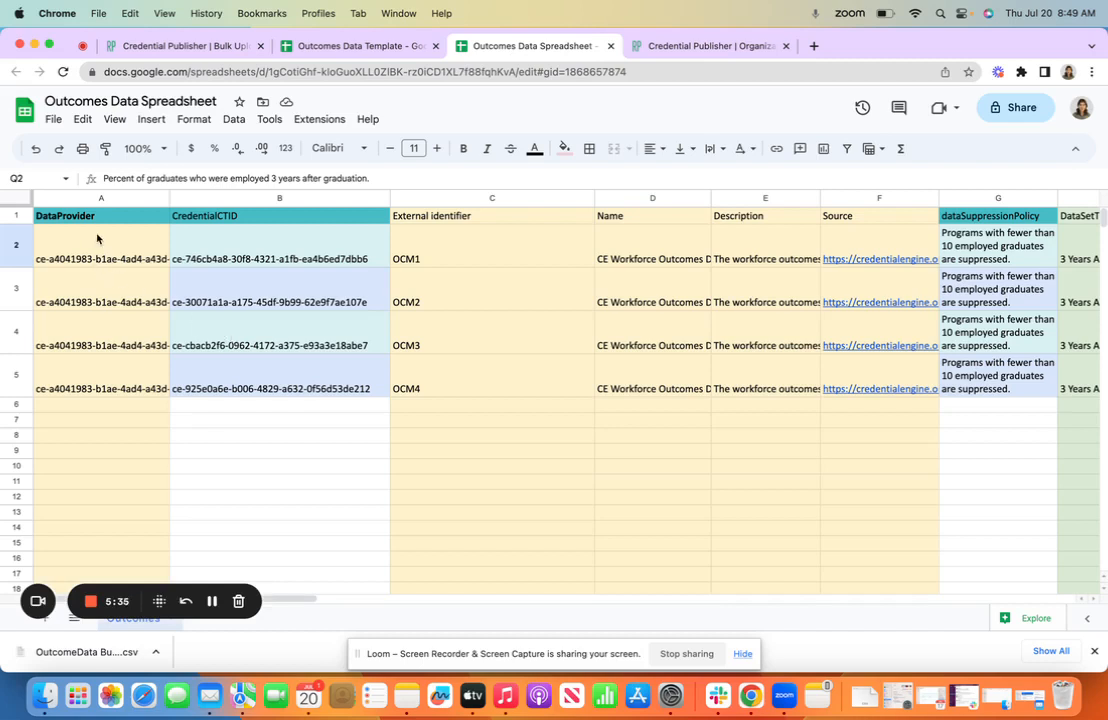
pyautogui.click(93, 198)
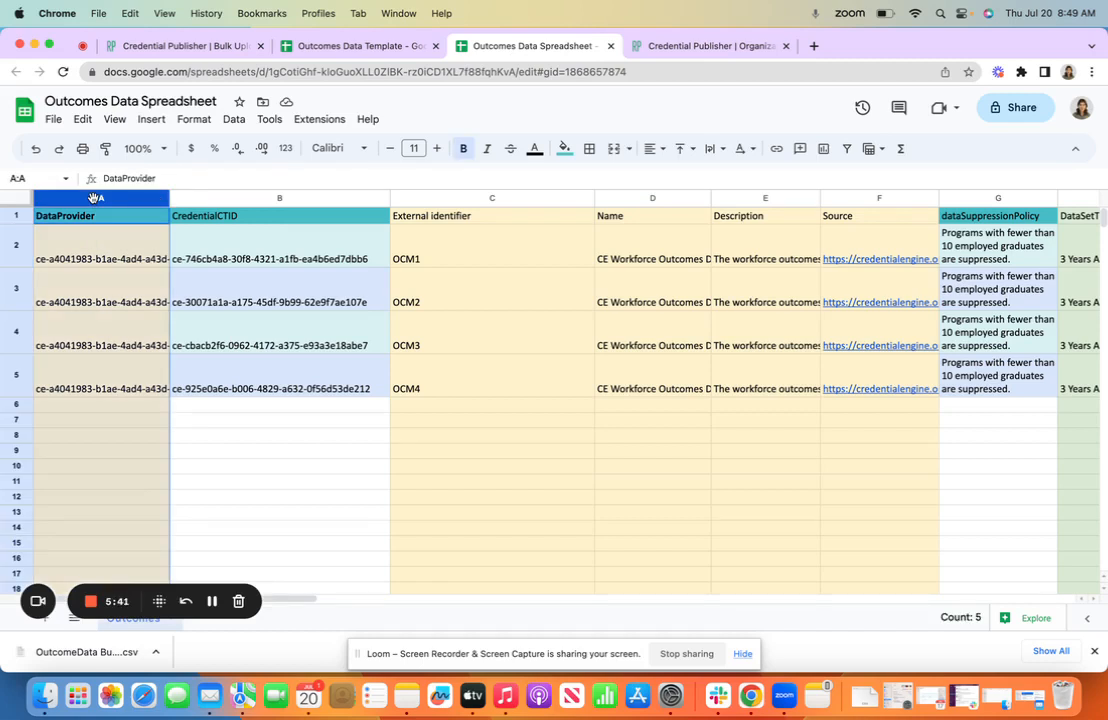
pyautogui.click(201, 193)
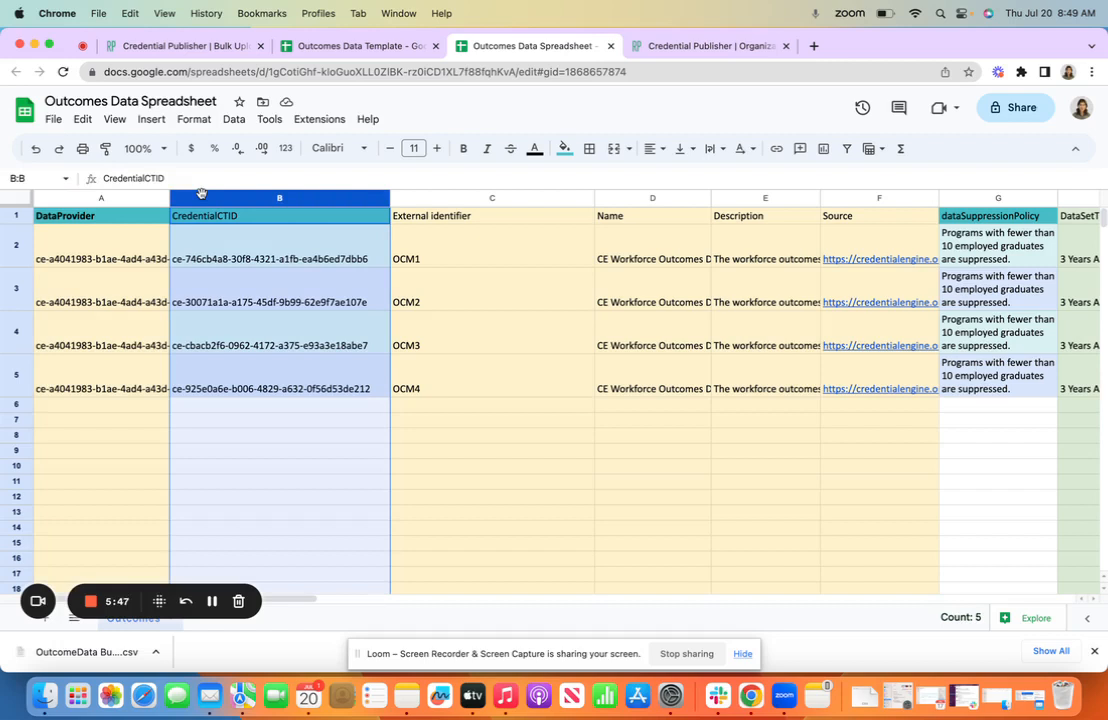
pyautogui.click(427, 198)
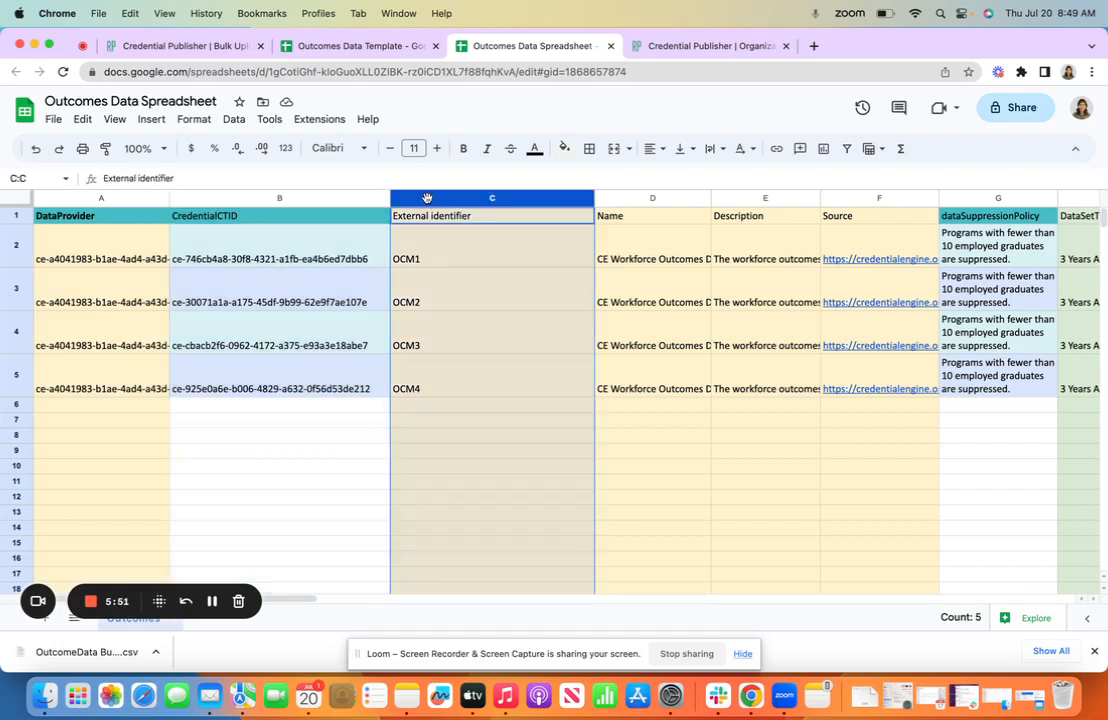
pyautogui.click(621, 198)
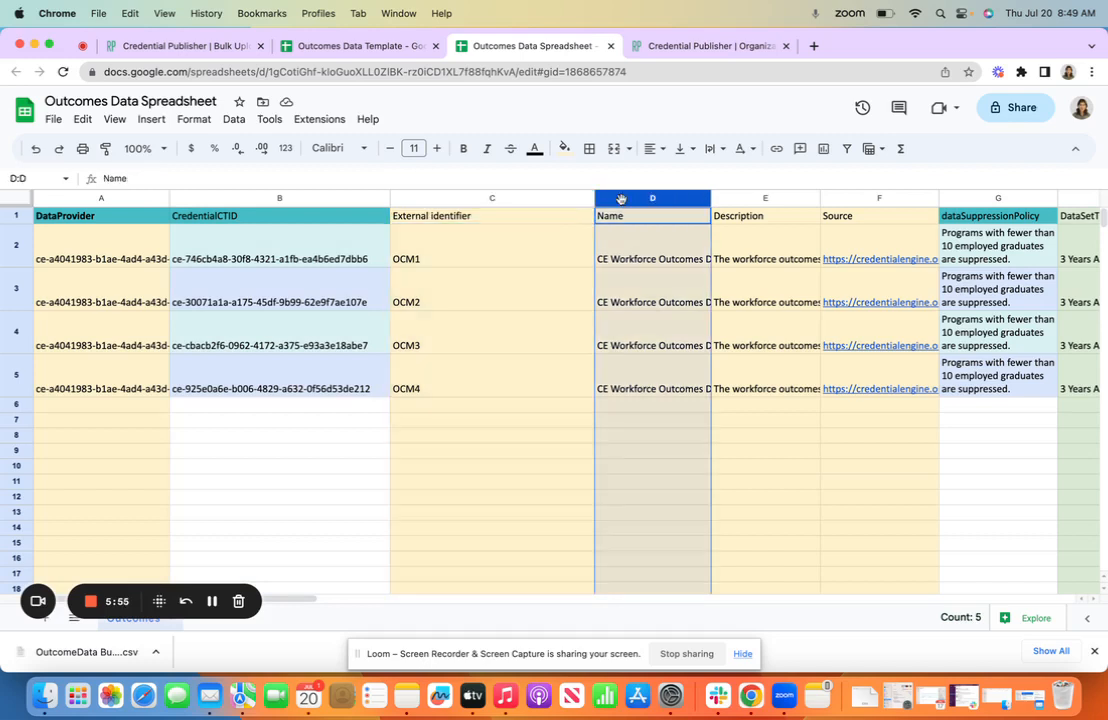
pyautogui.click(743, 199)
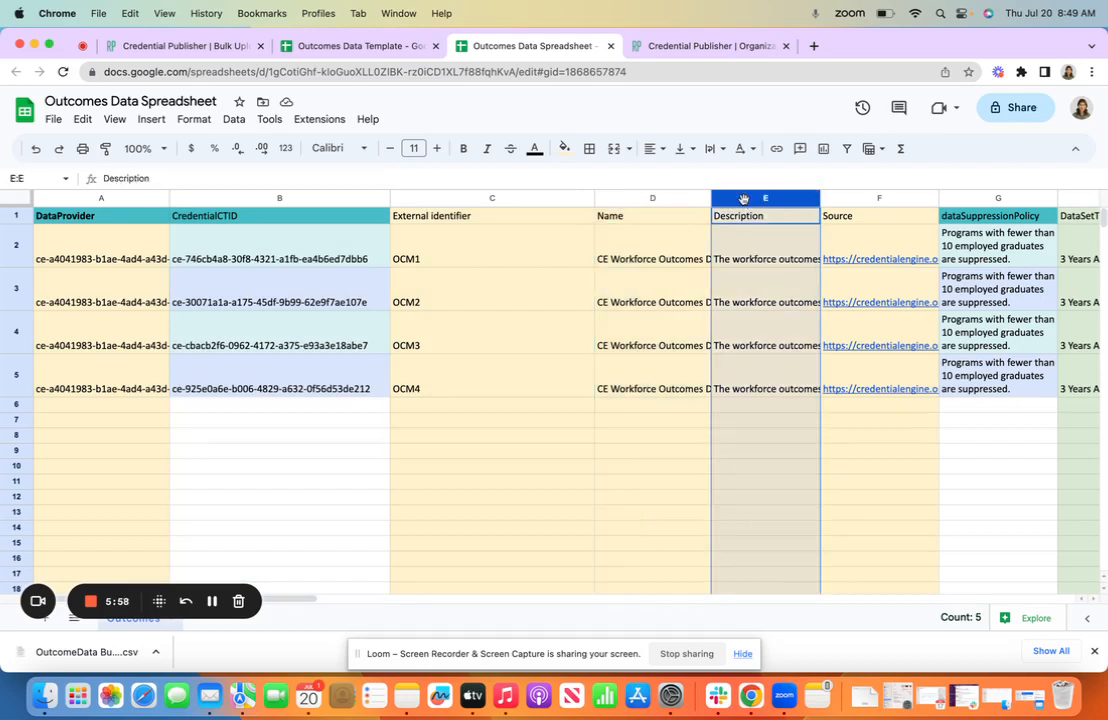
pyautogui.click(865, 195)
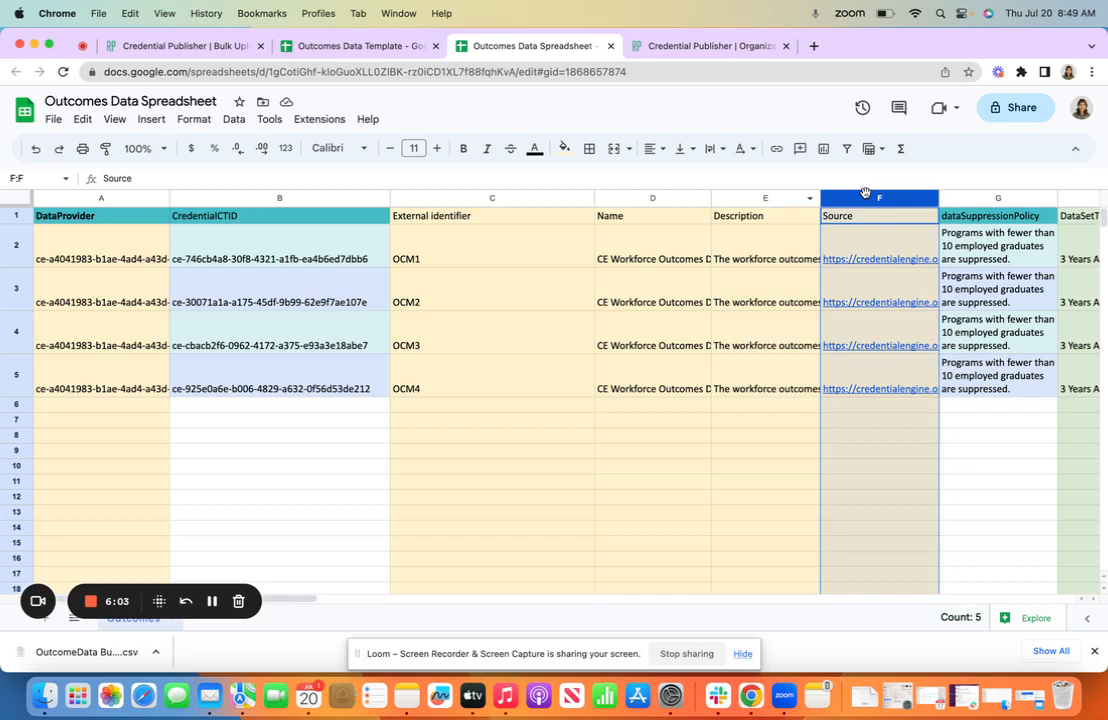
pyautogui.click(978, 196)
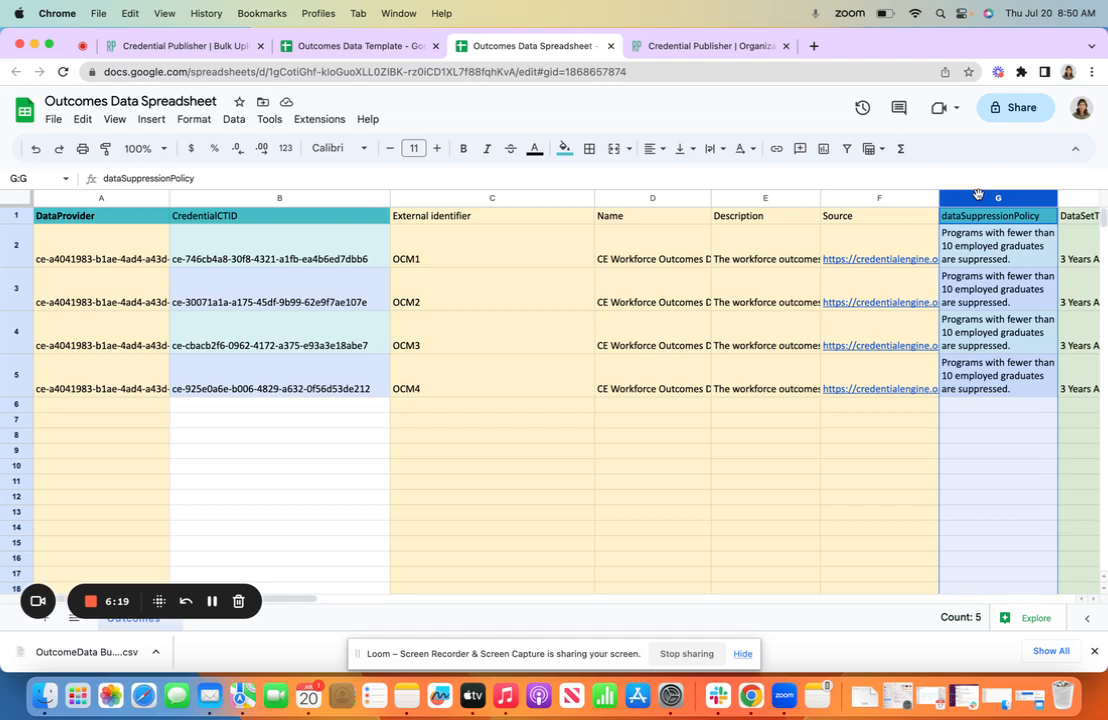
# Examine the data set time period columns H to K, covering name, description, start date and end date
pyautogui.press('Right')
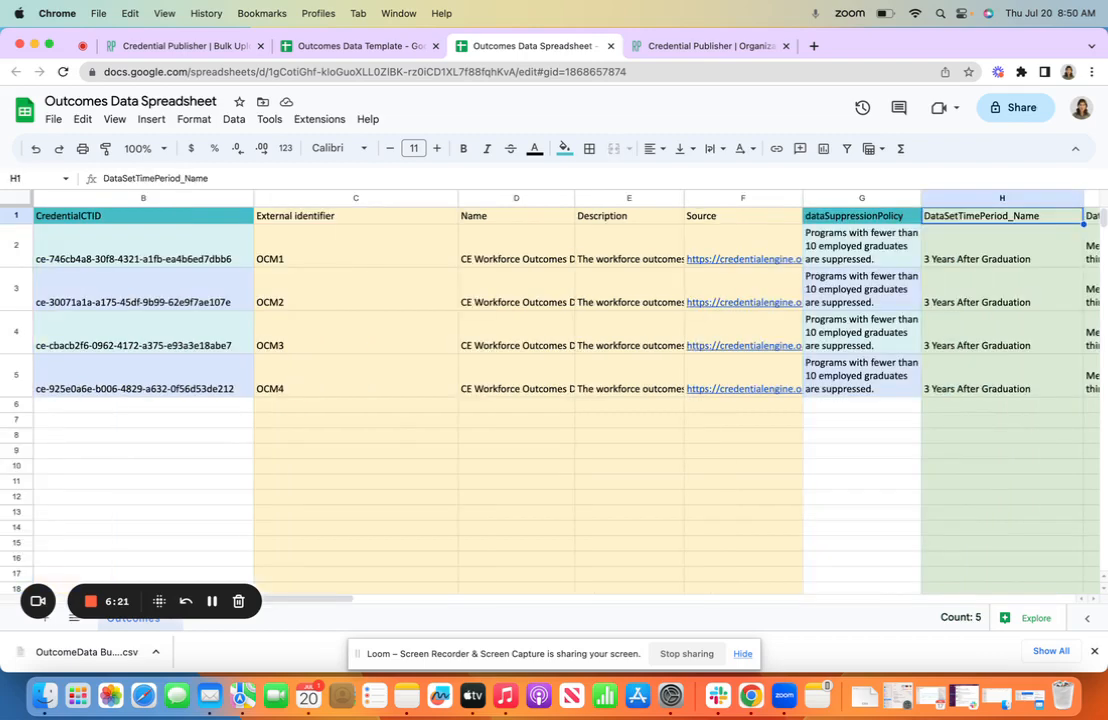
pyautogui.press('Right')
pyautogui.press('Right')
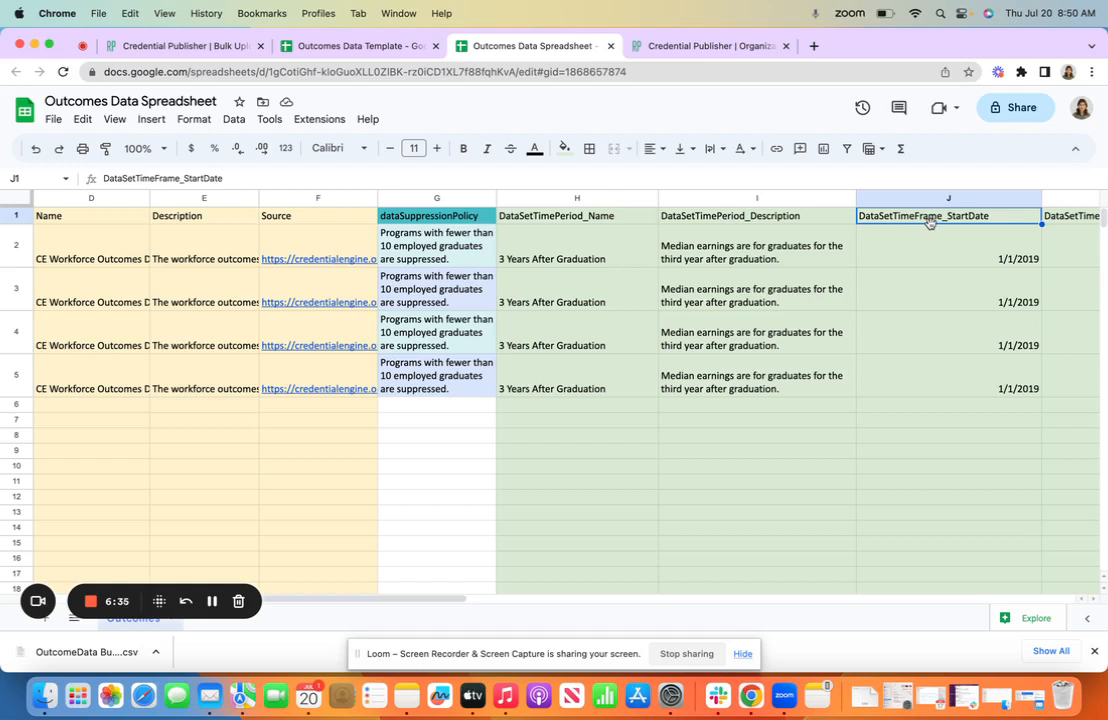
pyautogui.press('Right')
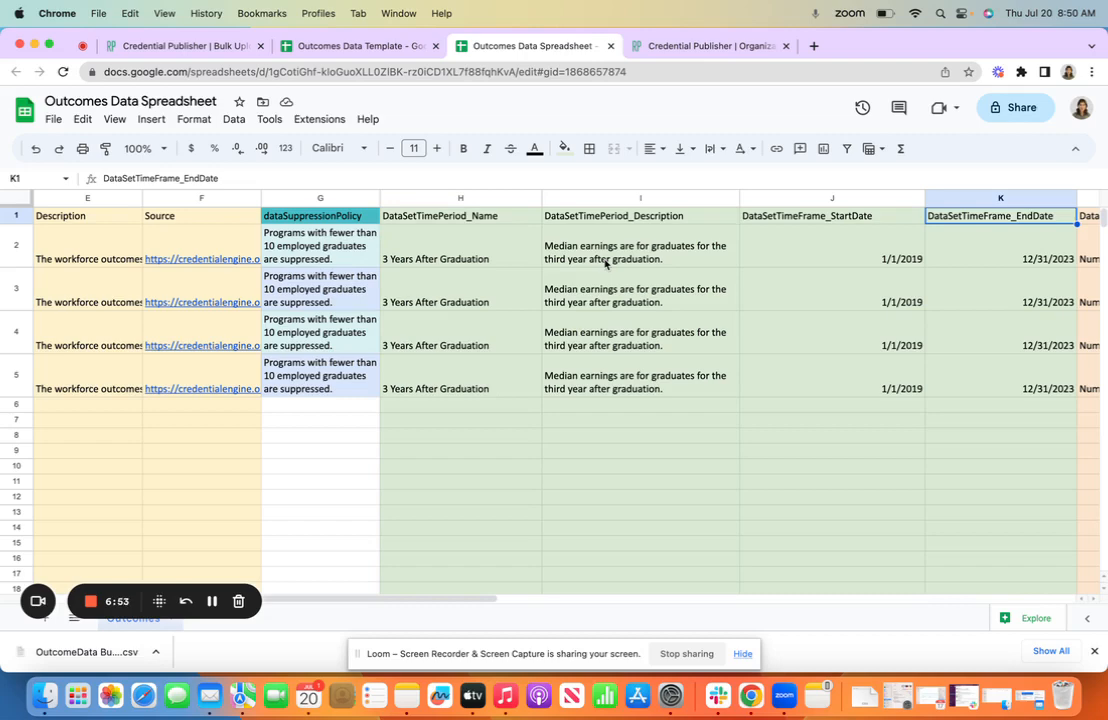
# Examine the DataProfile HoldersInSet and PassRate columns, from the holders description to the pass rate amount
pyautogui.press('Right')
pyautogui.press('Right')
pyautogui.press('Right')
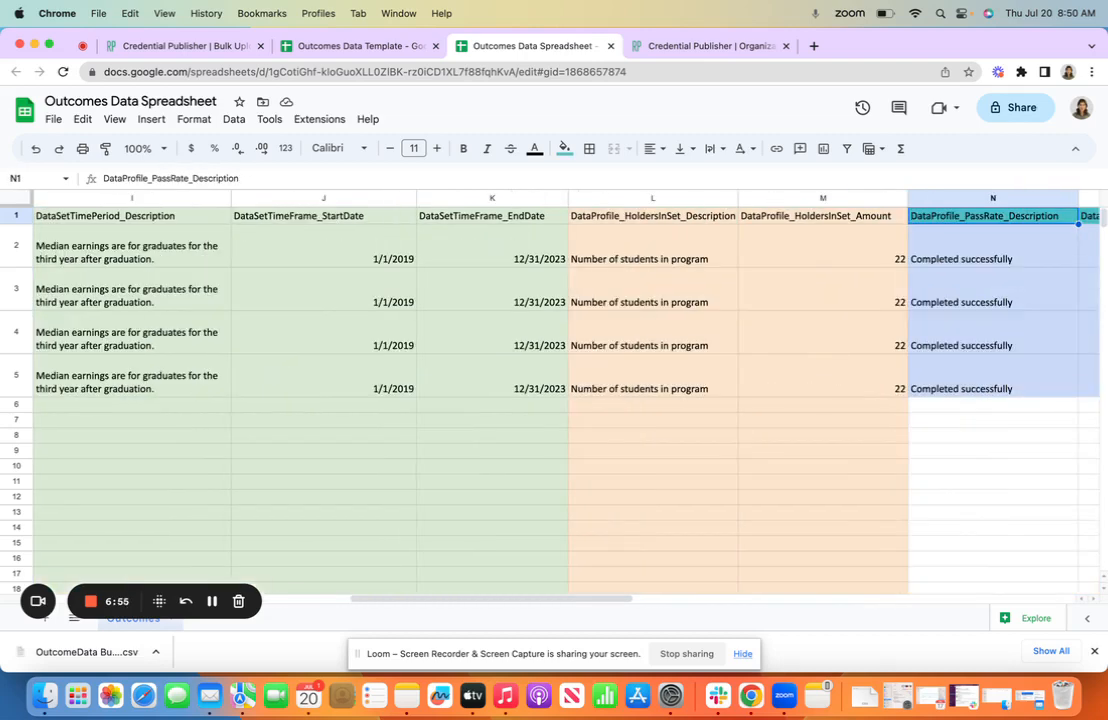
pyautogui.press('Left')
pyautogui.press('Left')
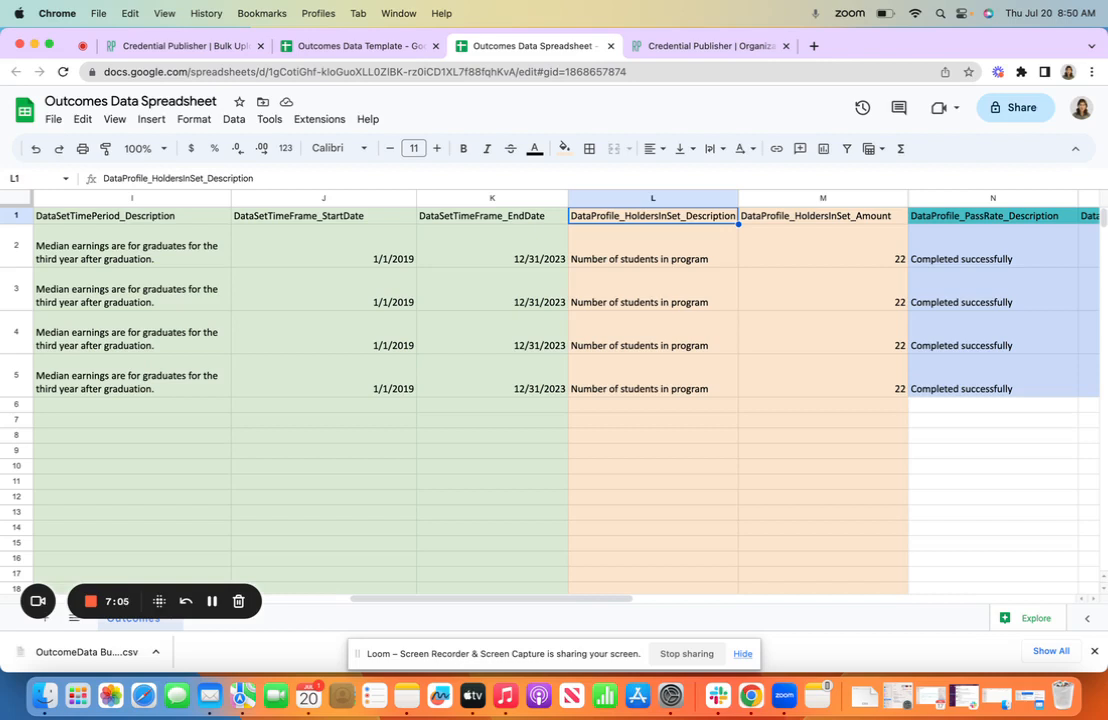
pyautogui.press('Right')
pyautogui.press('Right')
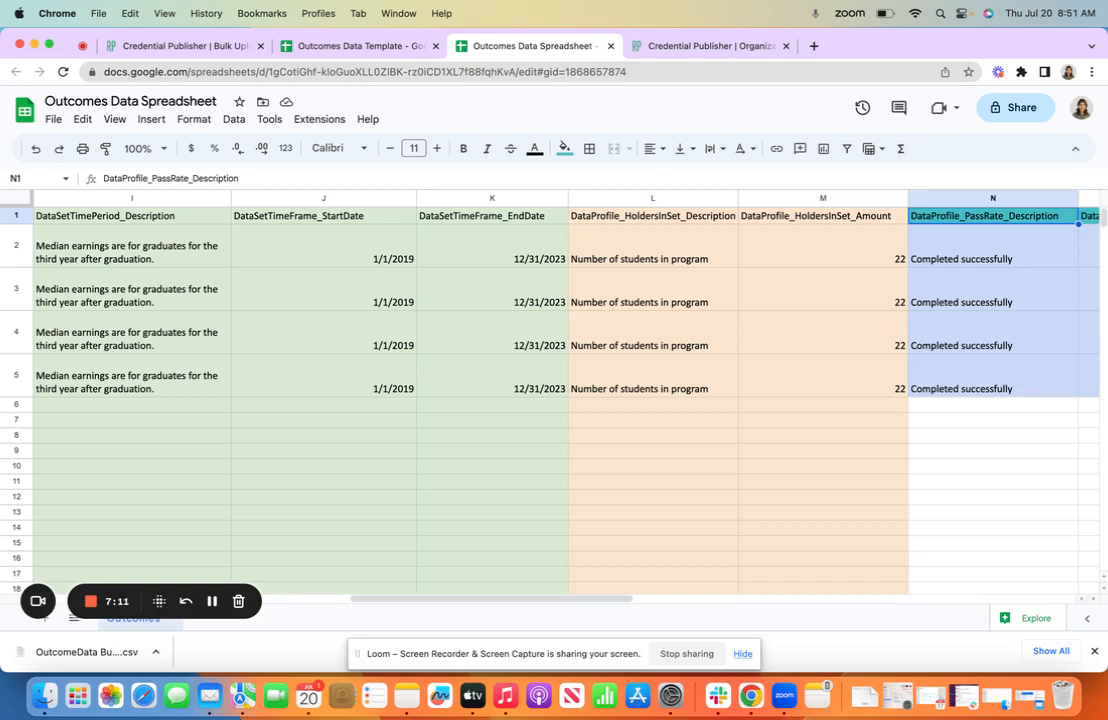
pyautogui.press('Right')
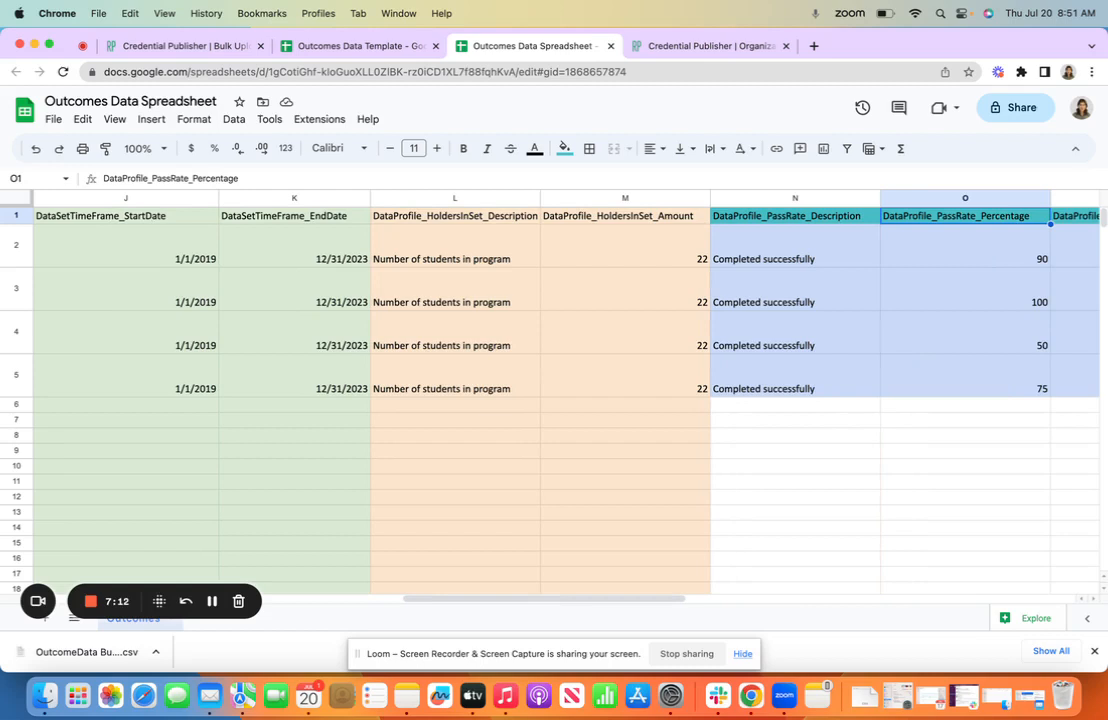
pyautogui.press('Right')
pyautogui.press('Right')
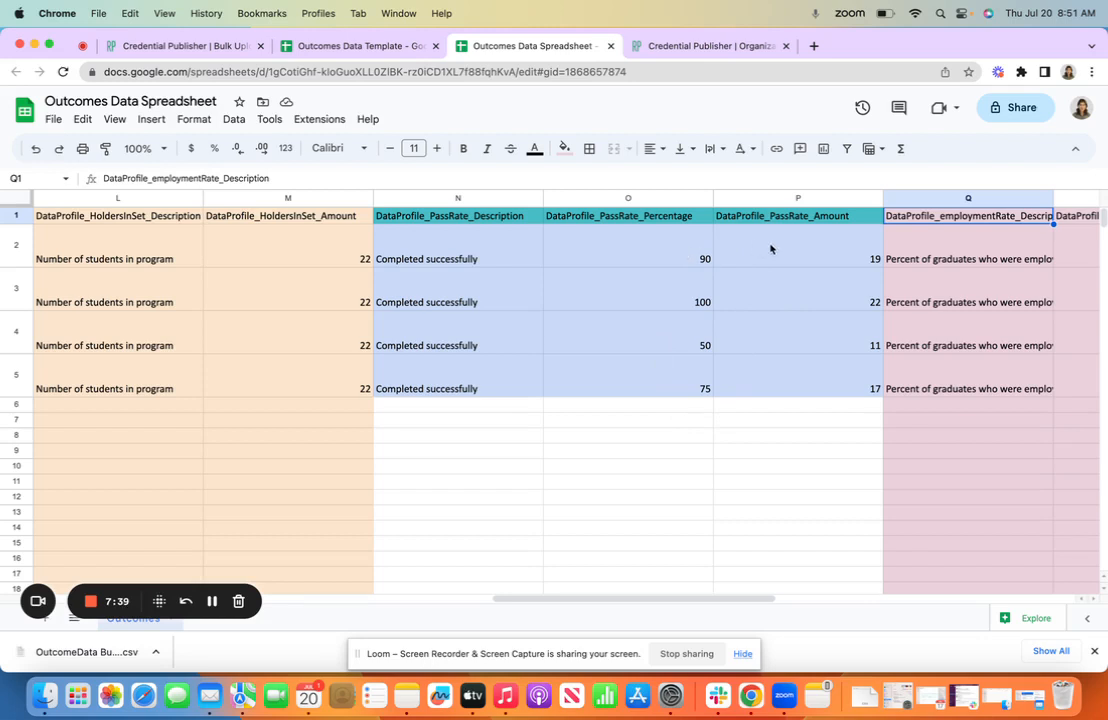
# Examine the employmentRate and earningsAmount columns, including the row 2 descriptions, percentage, monetary amount and currency
pyautogui.hscroll(5, 836, 262)
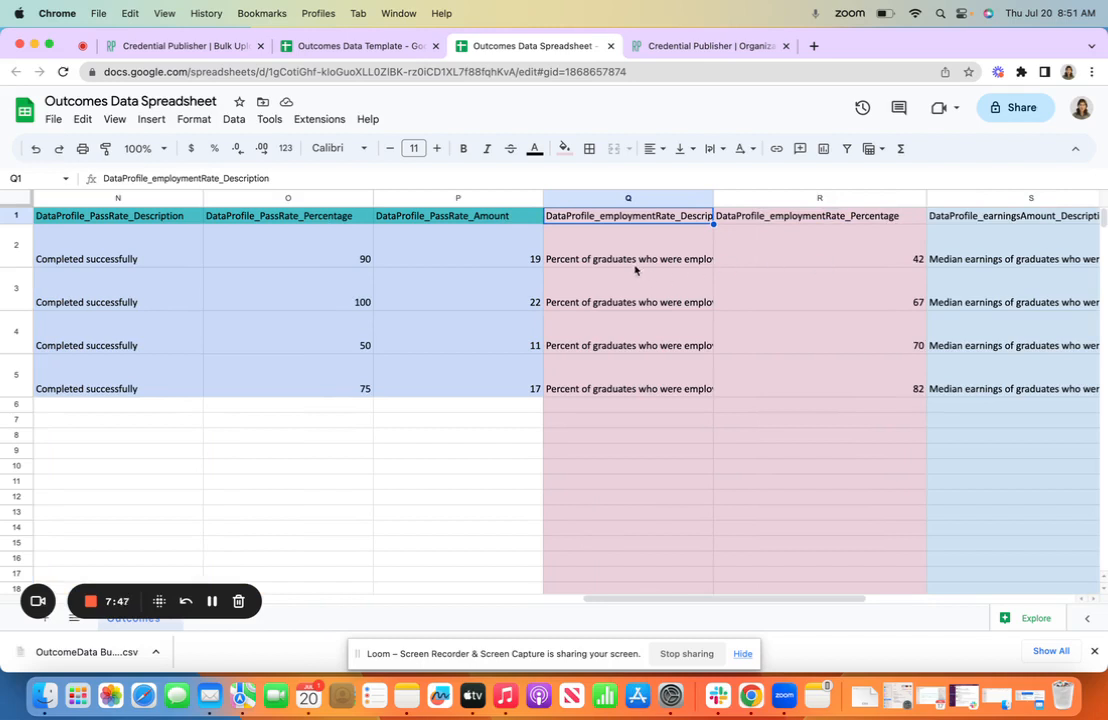
pyautogui.press('Down')
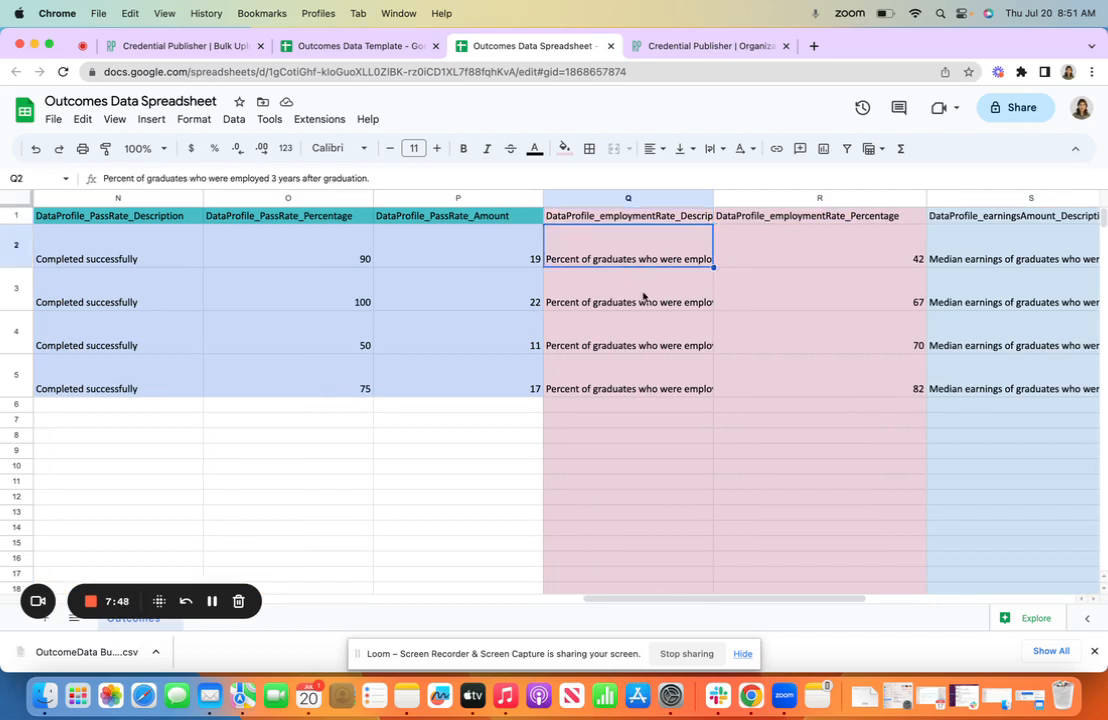
pyautogui.click(770, 262)
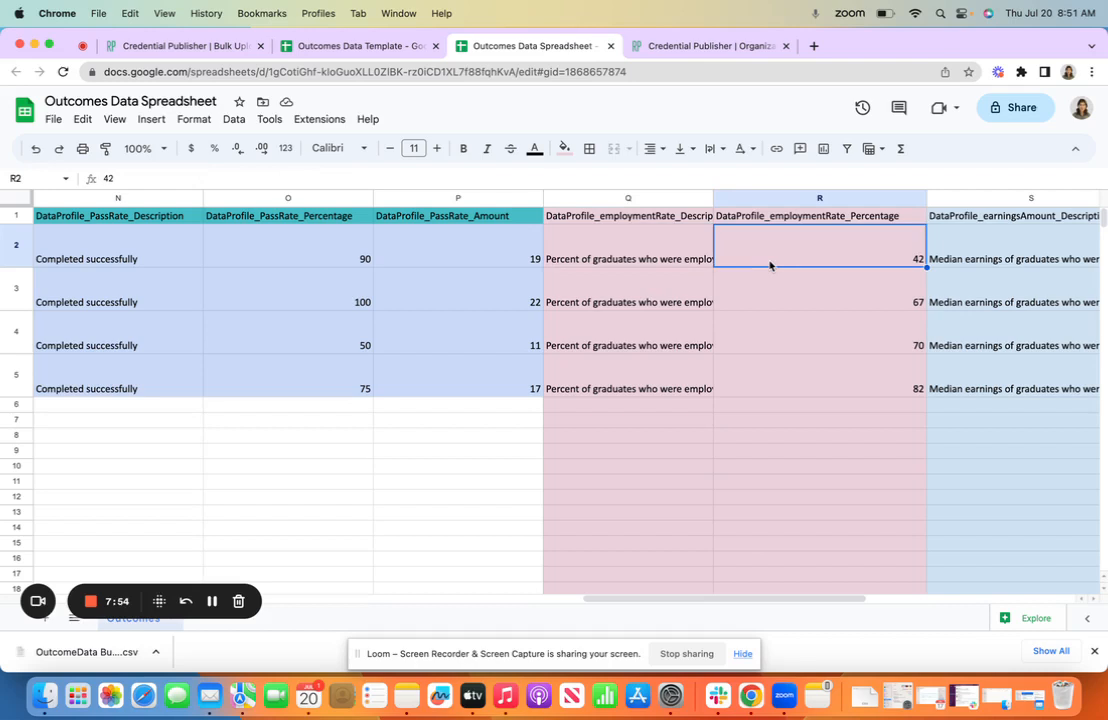
pyautogui.click(967, 255)
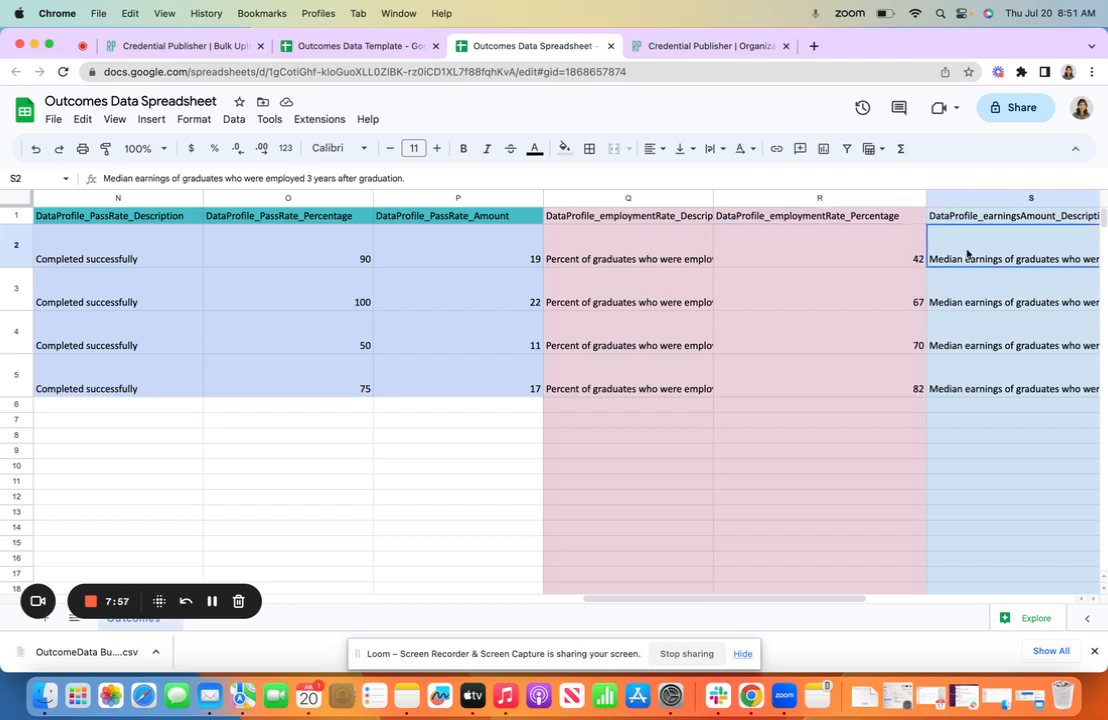
pyautogui.press('Right')
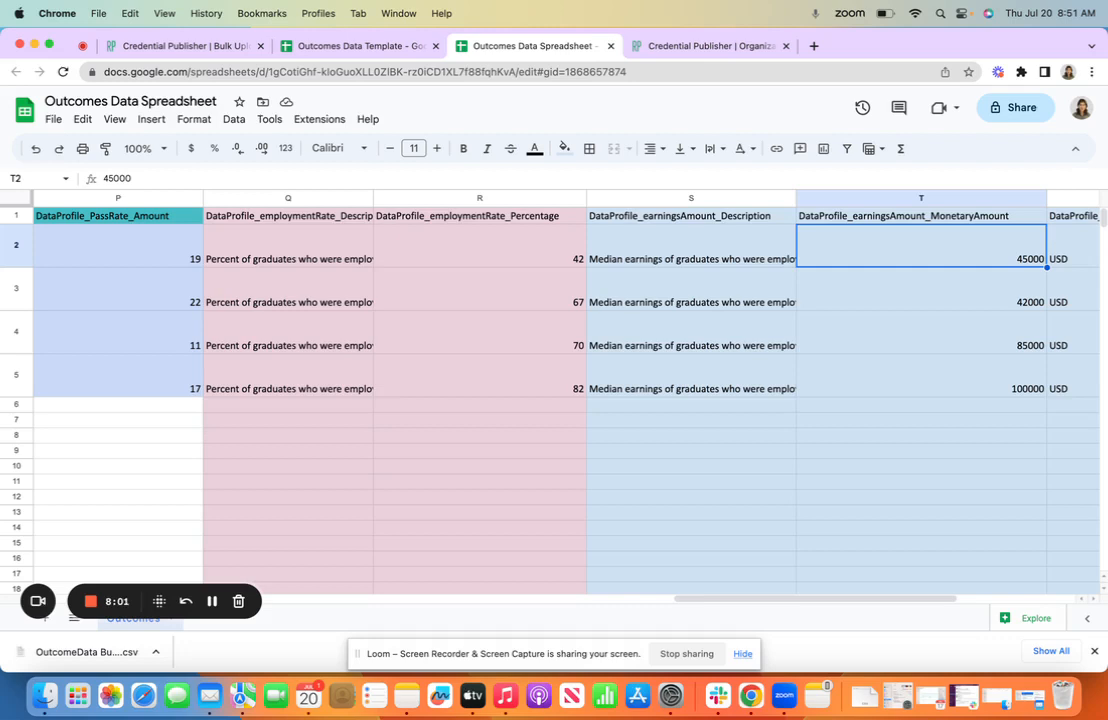
pyautogui.press('Right')
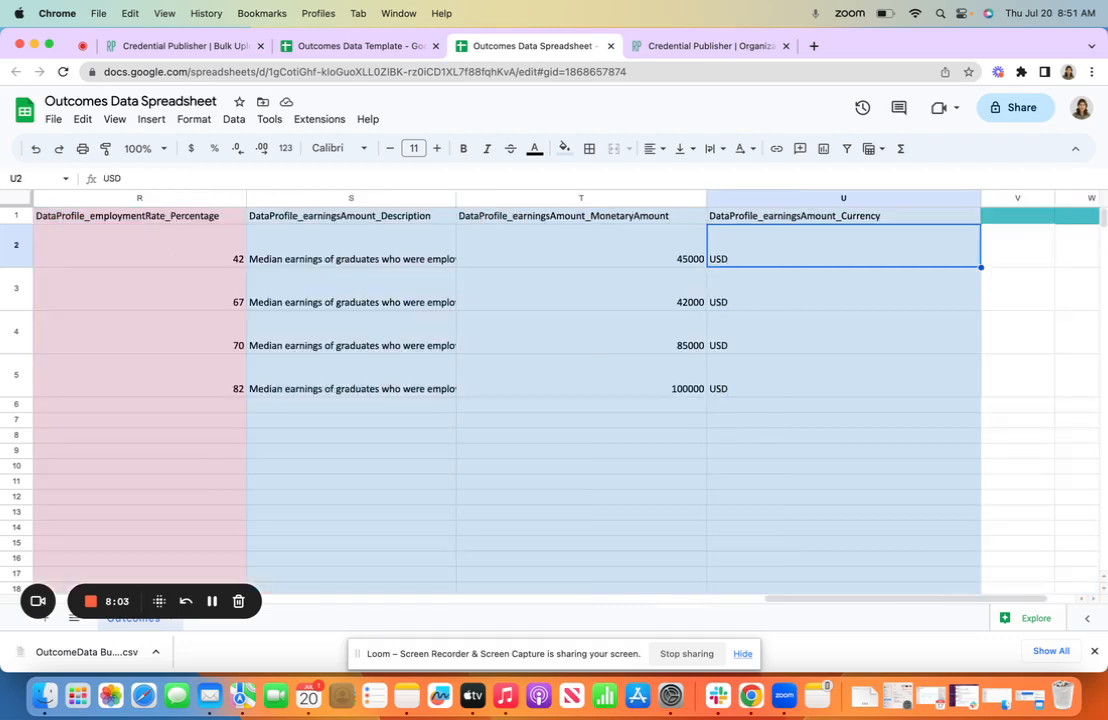
pyautogui.press('Left')
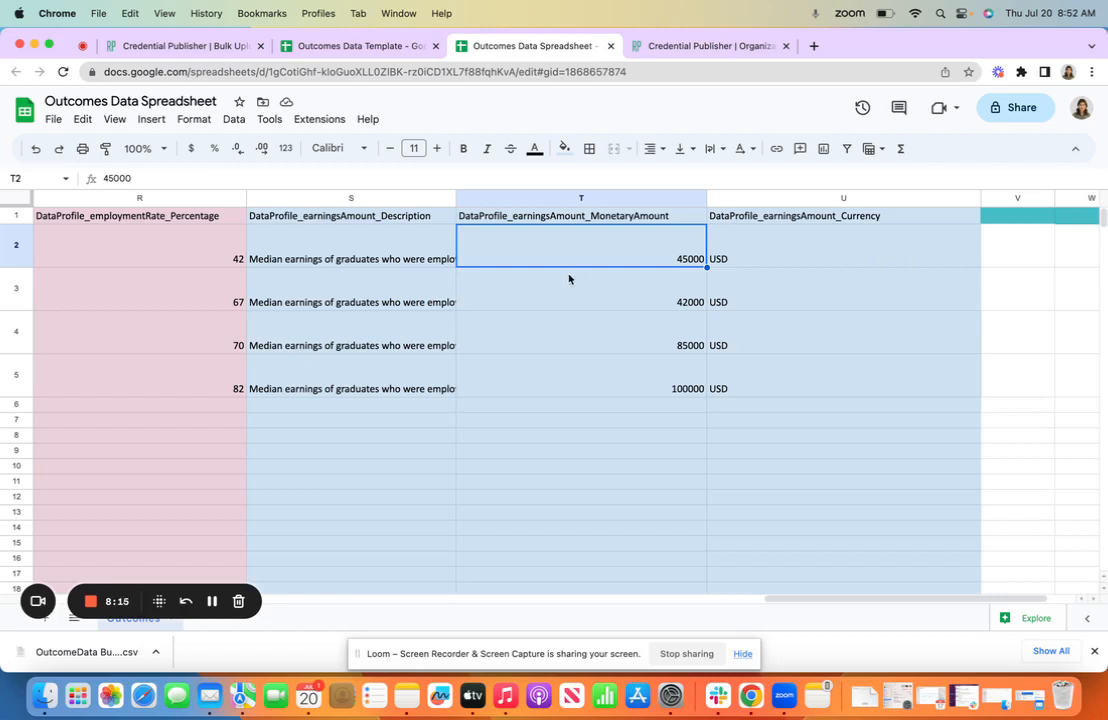
# Switch to the Outcomes Data Template and examine the UploadComments column and the Sample Data and Instructions rows
pyautogui.click(368, 46)
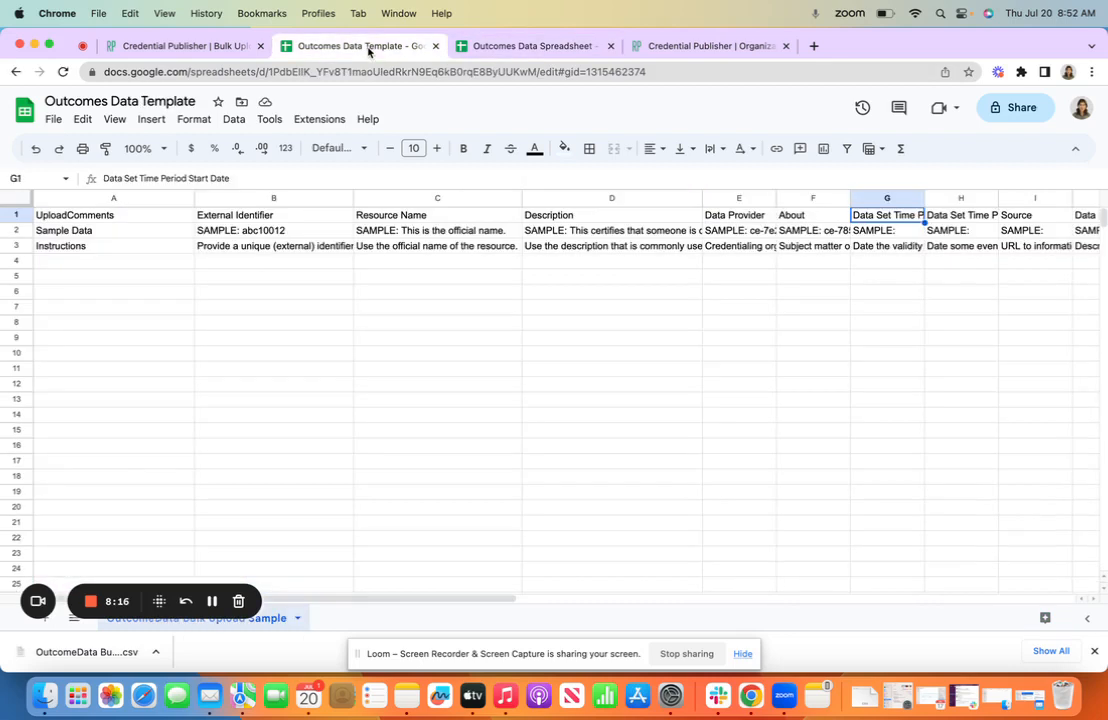
pyautogui.click(80, 199)
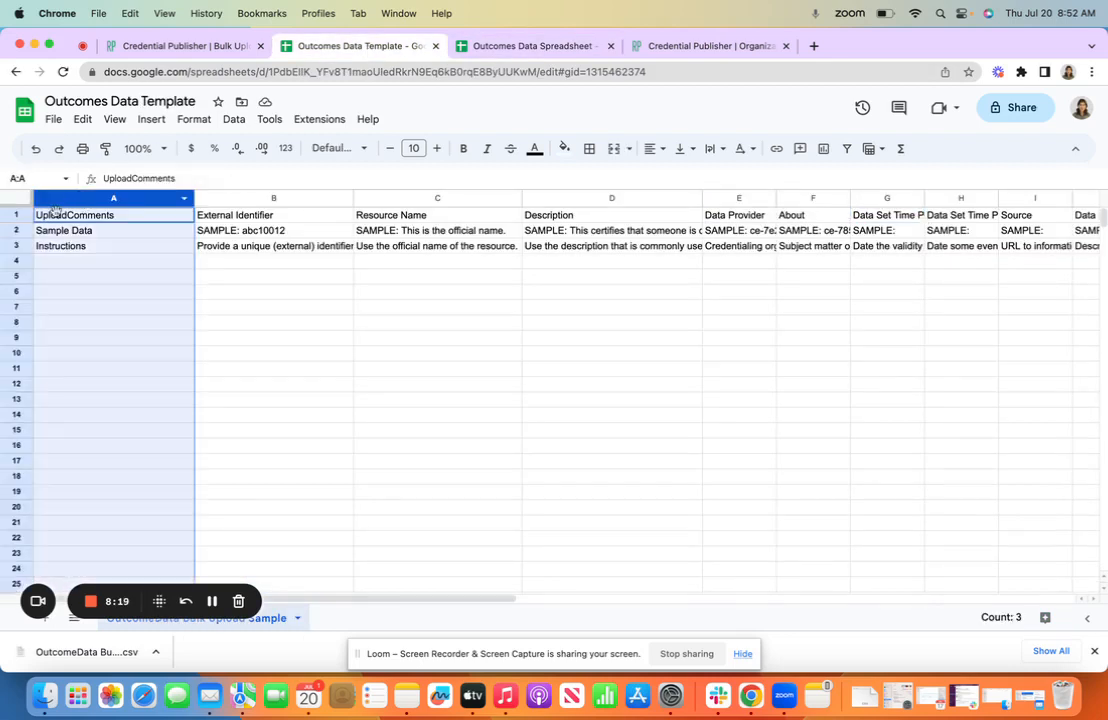
pyautogui.click(15, 230)
pyautogui.click(15, 245)
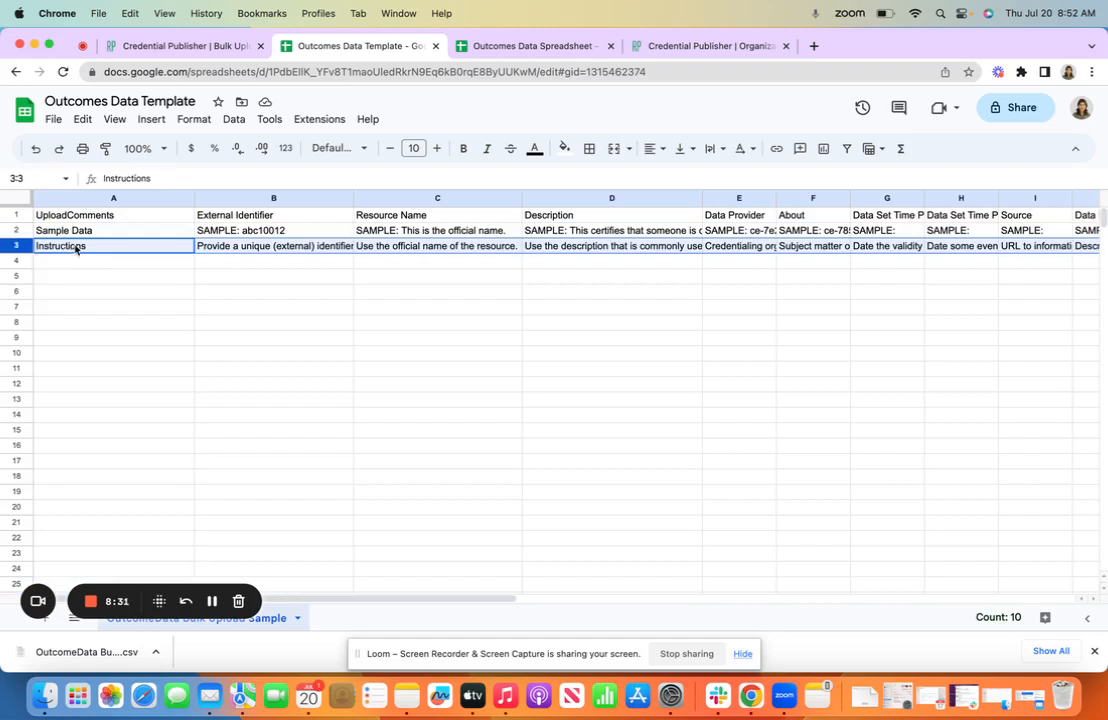
pyautogui.click(55, 197)
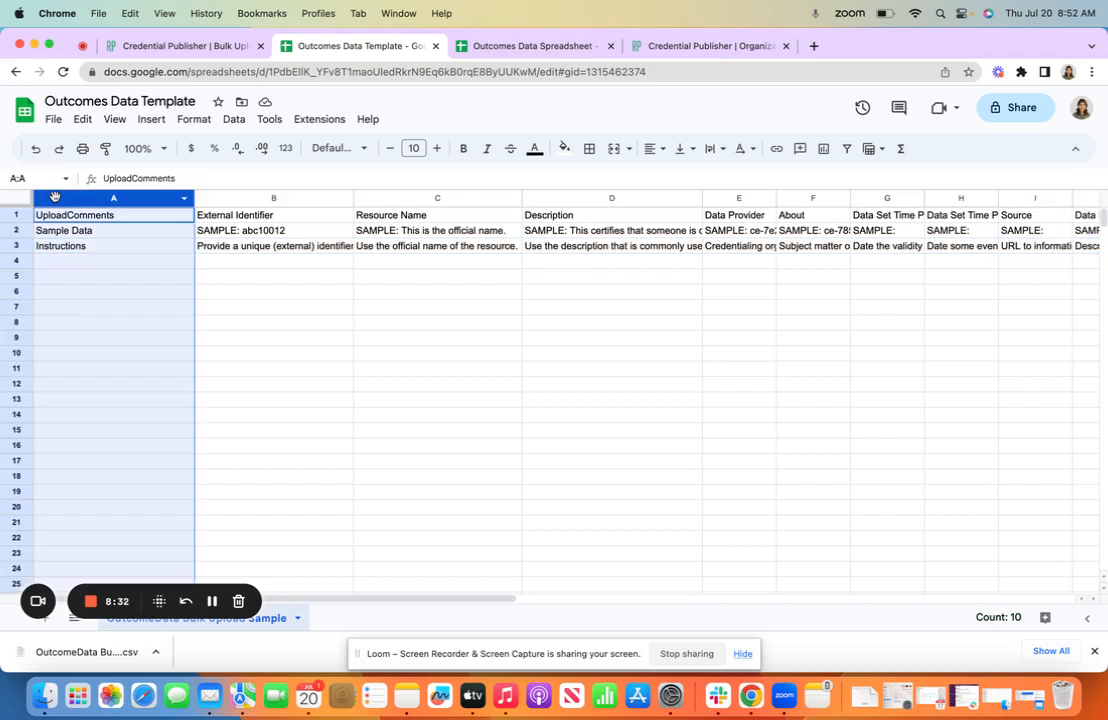
pyautogui.click(12, 230)
pyautogui.click(12, 244)
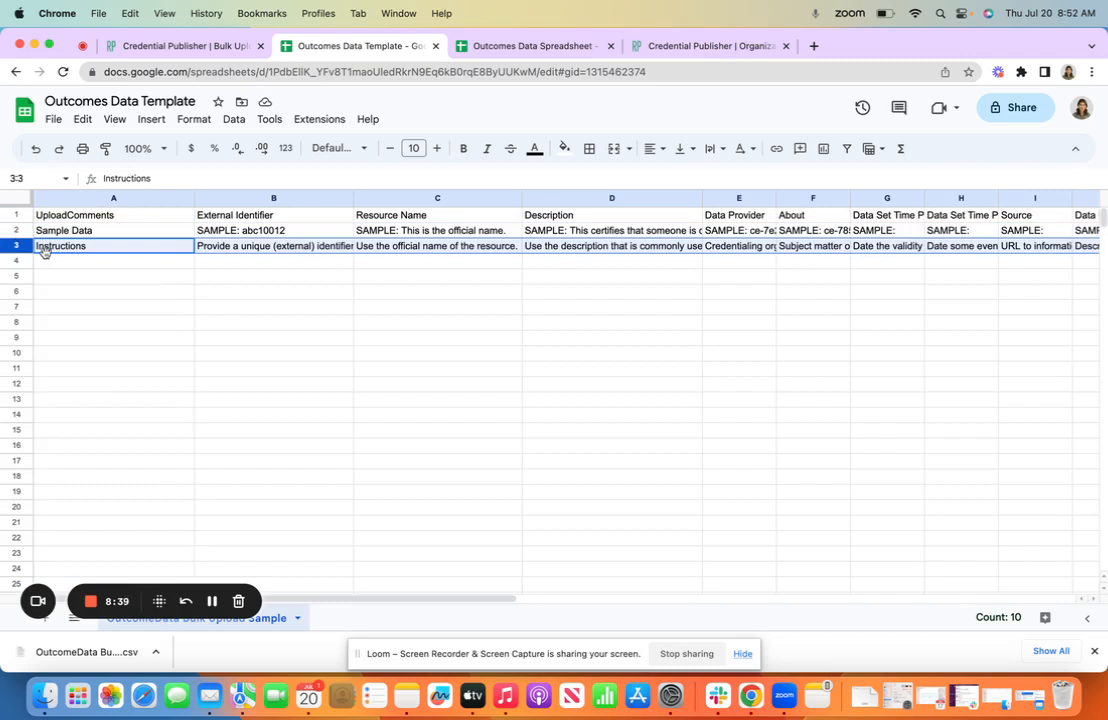
# Download the populated Outcomes Data Spreadsheet as a Comma Separated Values (.csv) file
pyautogui.click(498, 45)
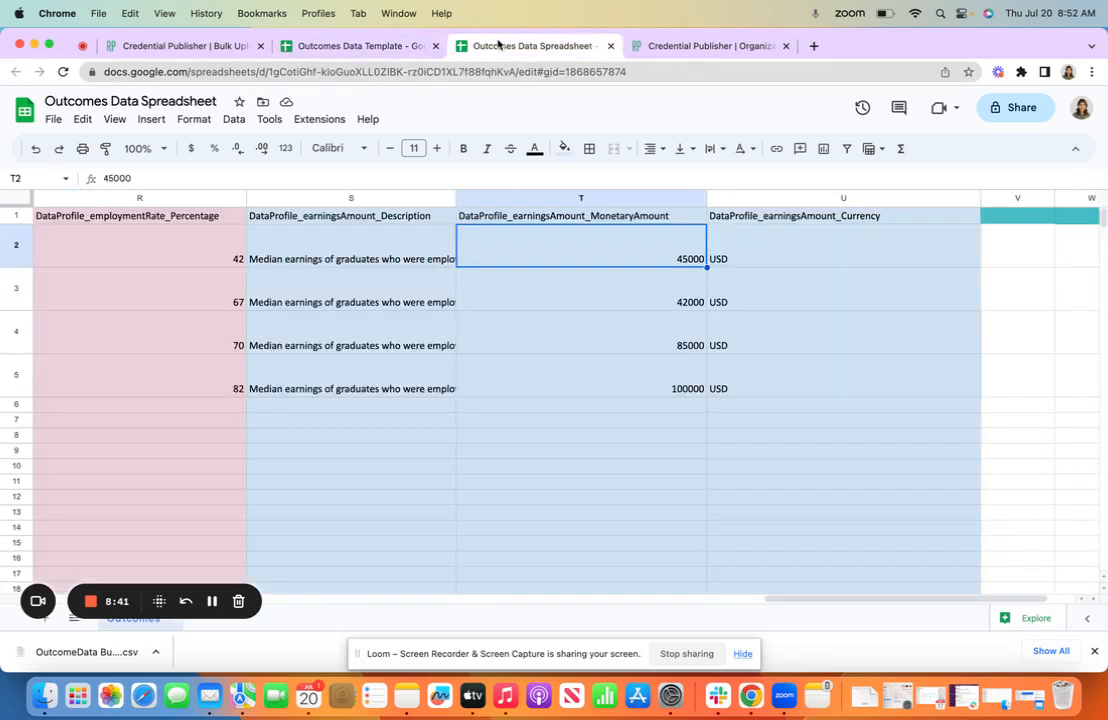
pyautogui.click(53, 124)
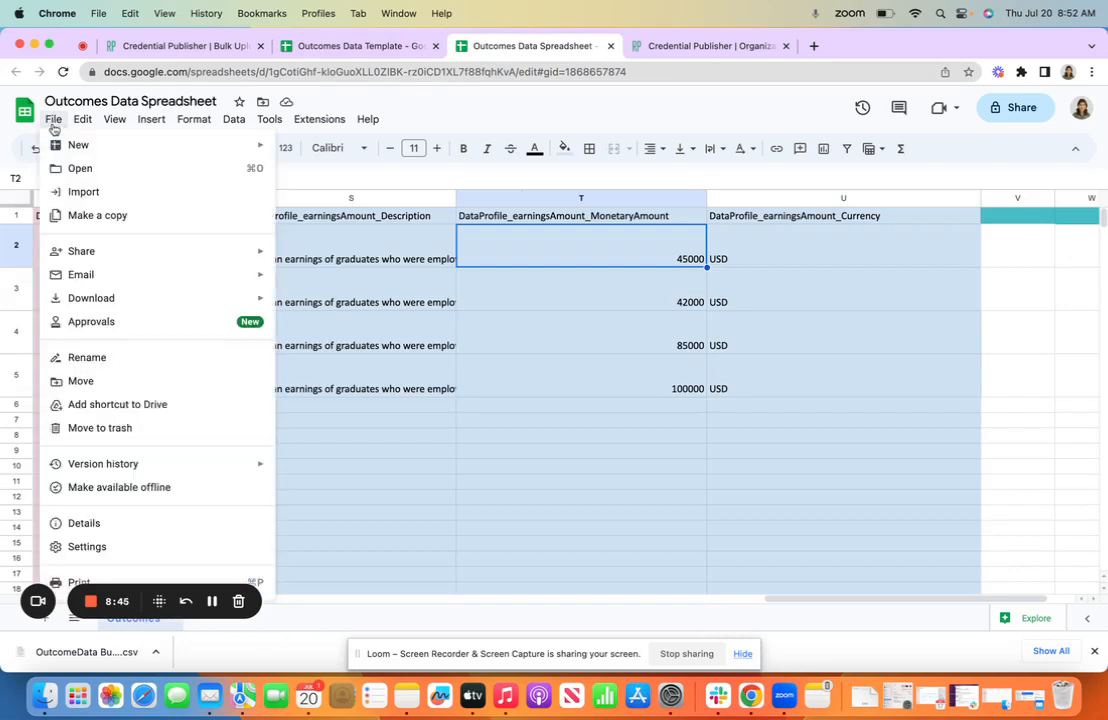
pyautogui.moveTo(225, 298)
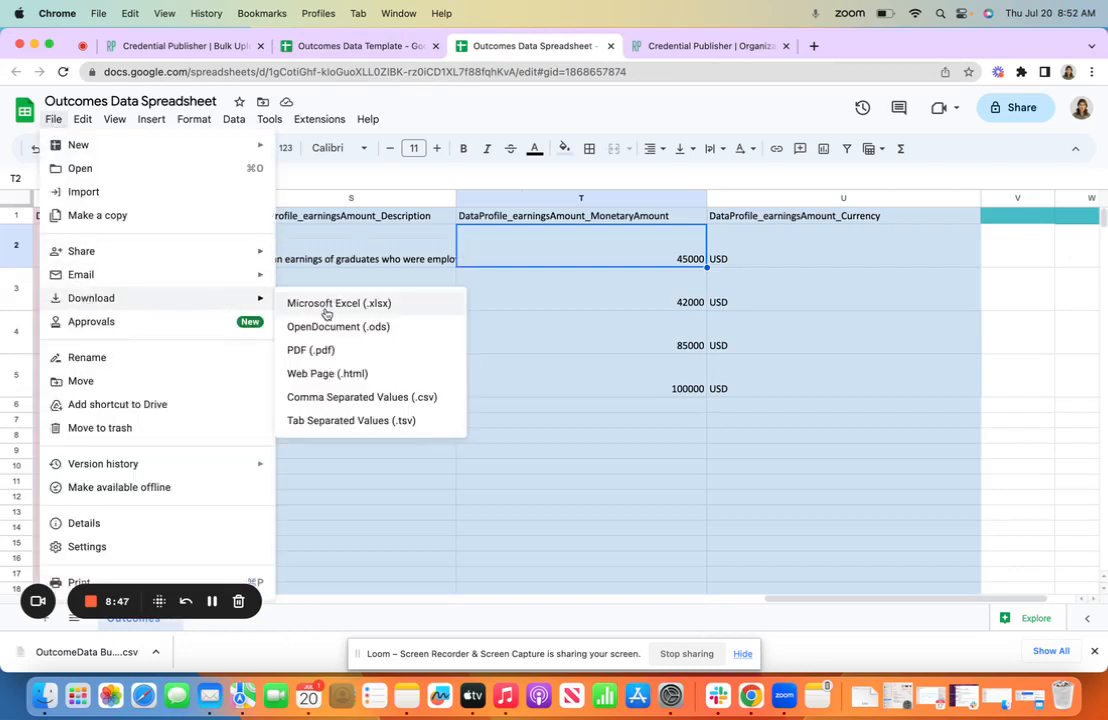
pyautogui.click(316, 398)
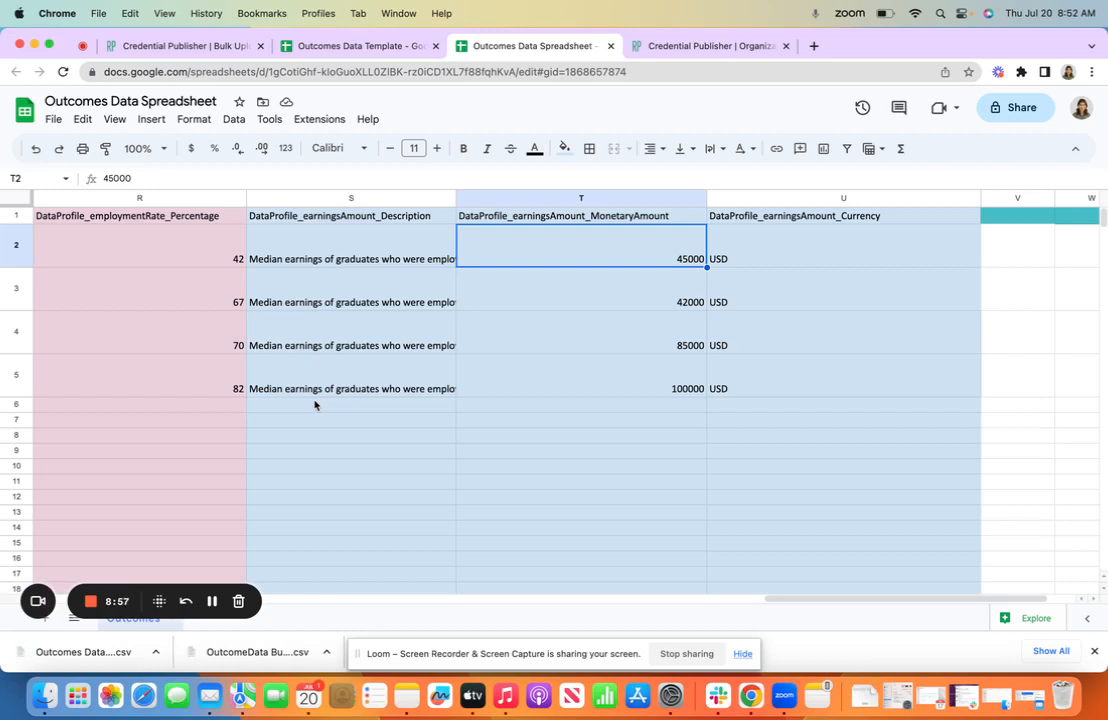
# Return to the Credential Publisher bulk upload page and choose Outcomes Data Spreadsheet - Outcomes.csv from Downloads as the Step 5 upload file
pyautogui.click(190, 50)
pyautogui.scroll(-2, 205, 400)
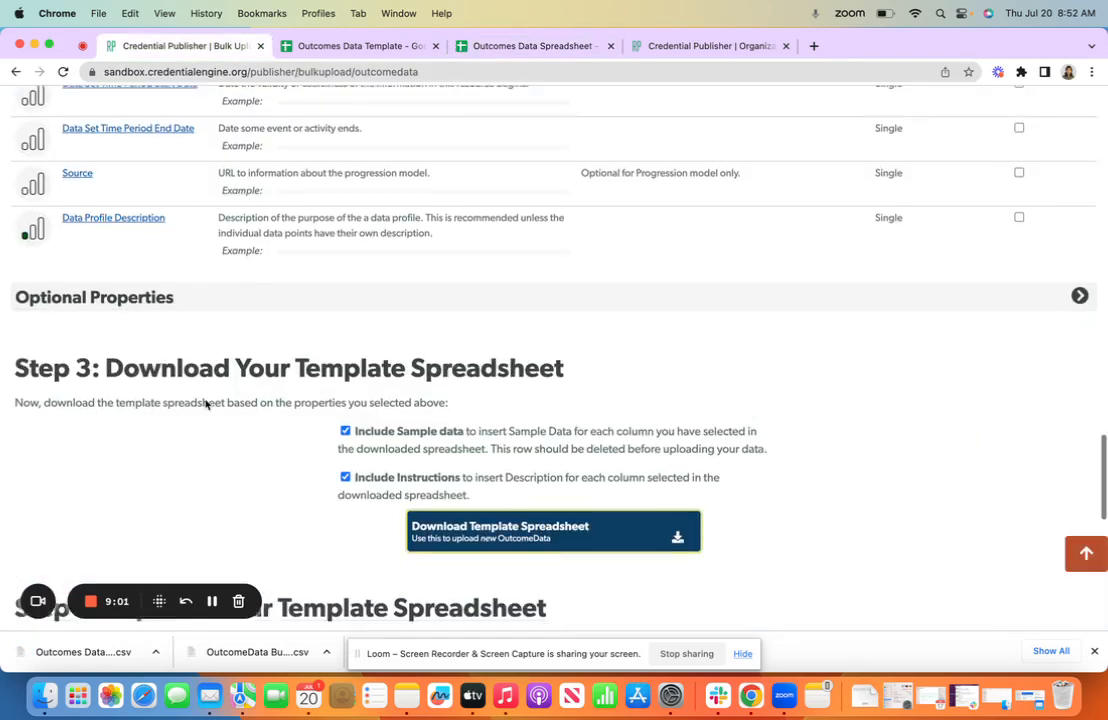
pyautogui.scroll(-6, 205, 404)
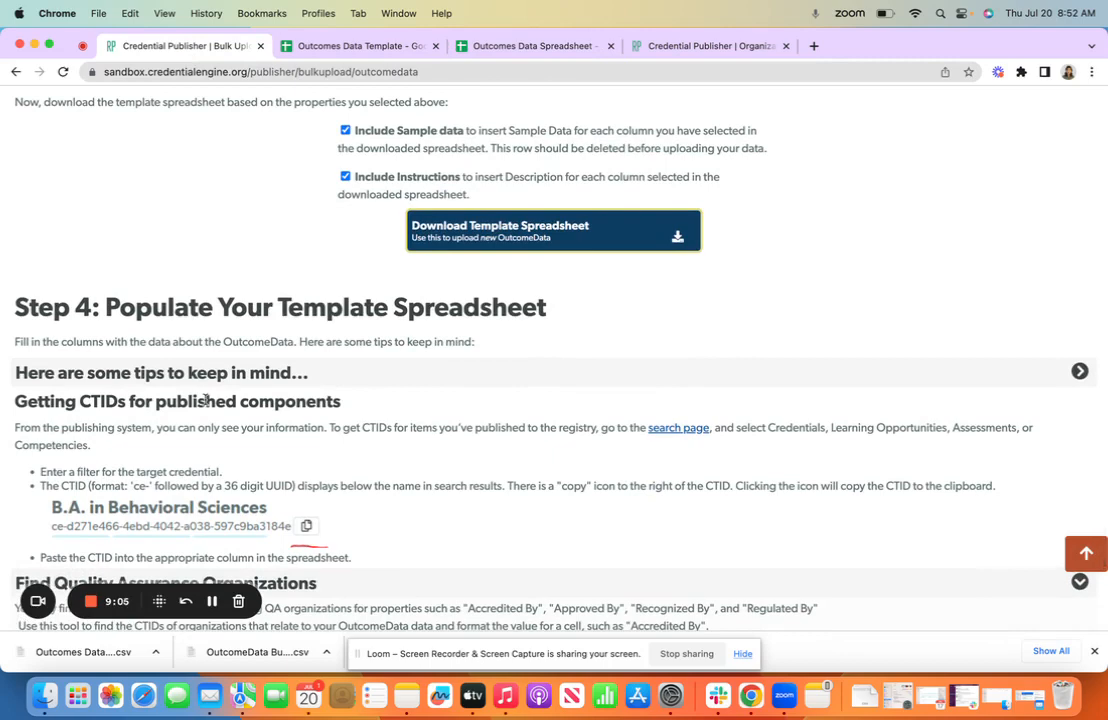
pyautogui.scroll(-3, 205, 400)
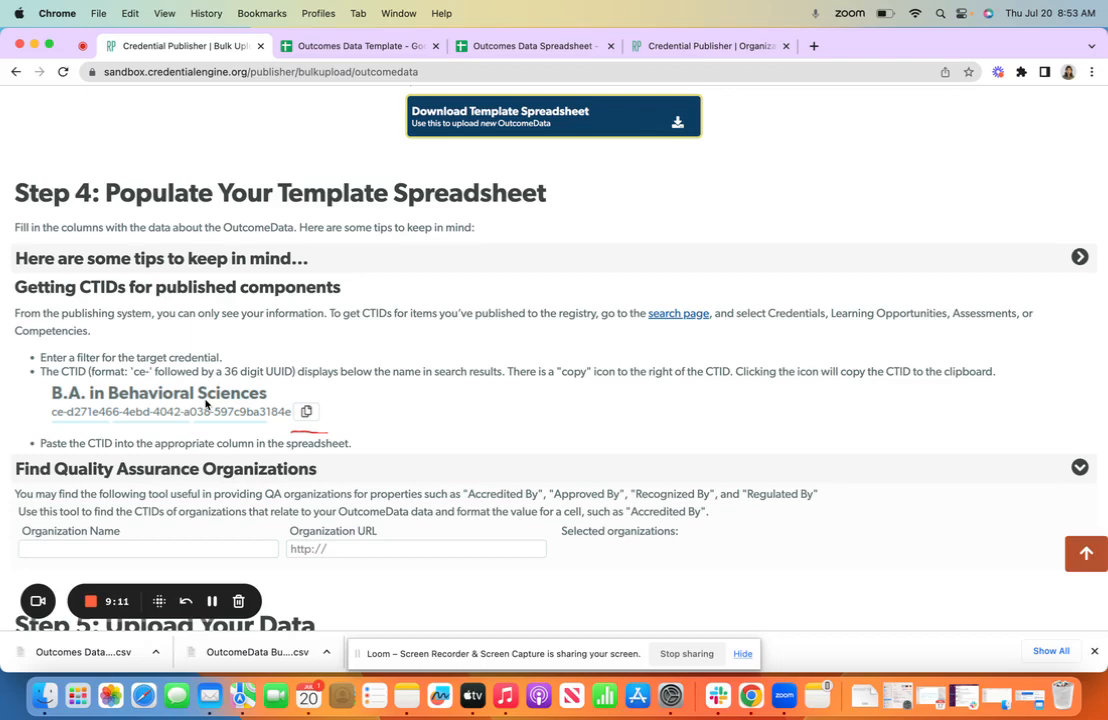
pyautogui.scroll(-3, 354, 486)
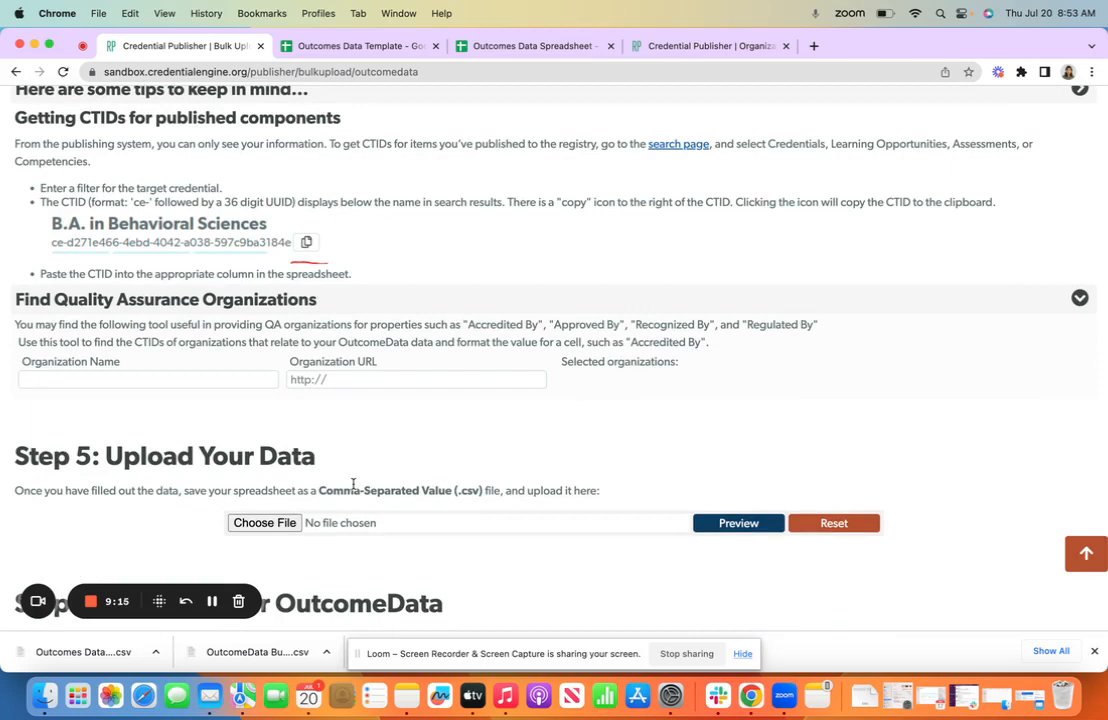
pyautogui.click(262, 525)
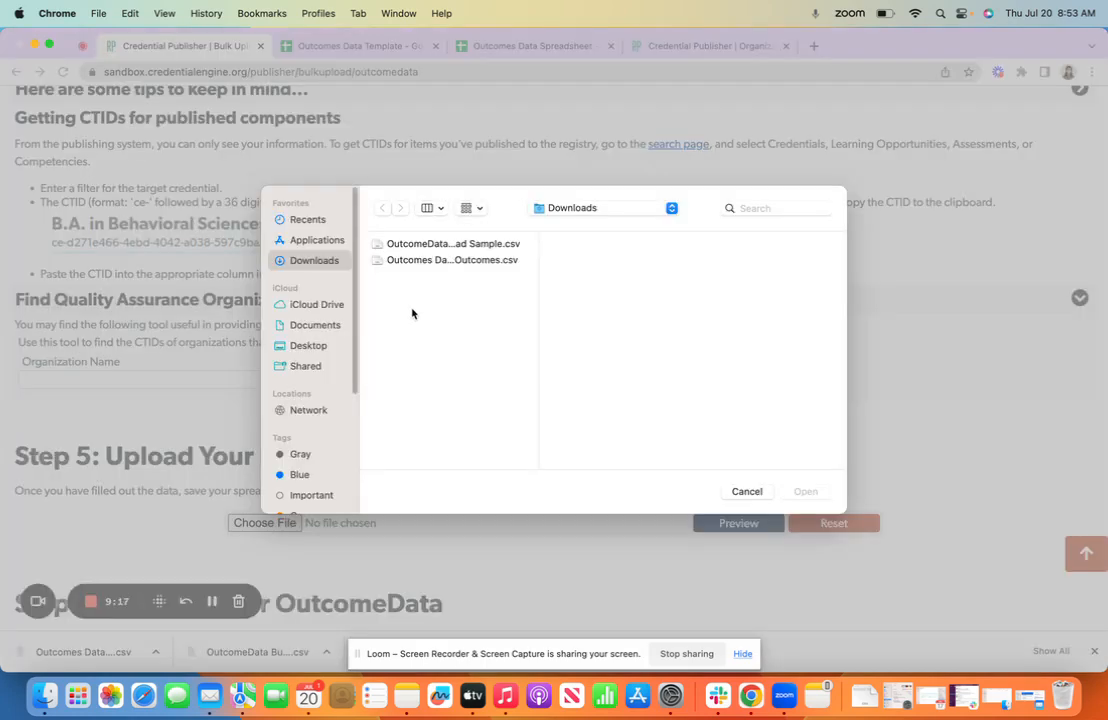
pyautogui.click(415, 261)
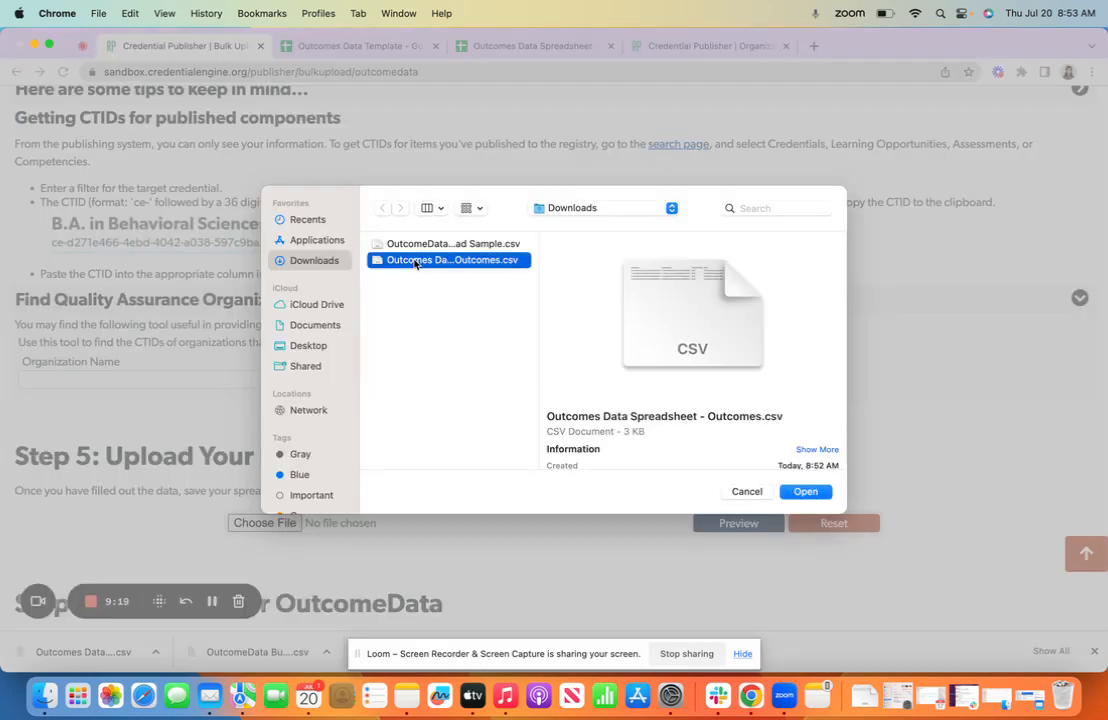
pyautogui.click(415, 245)
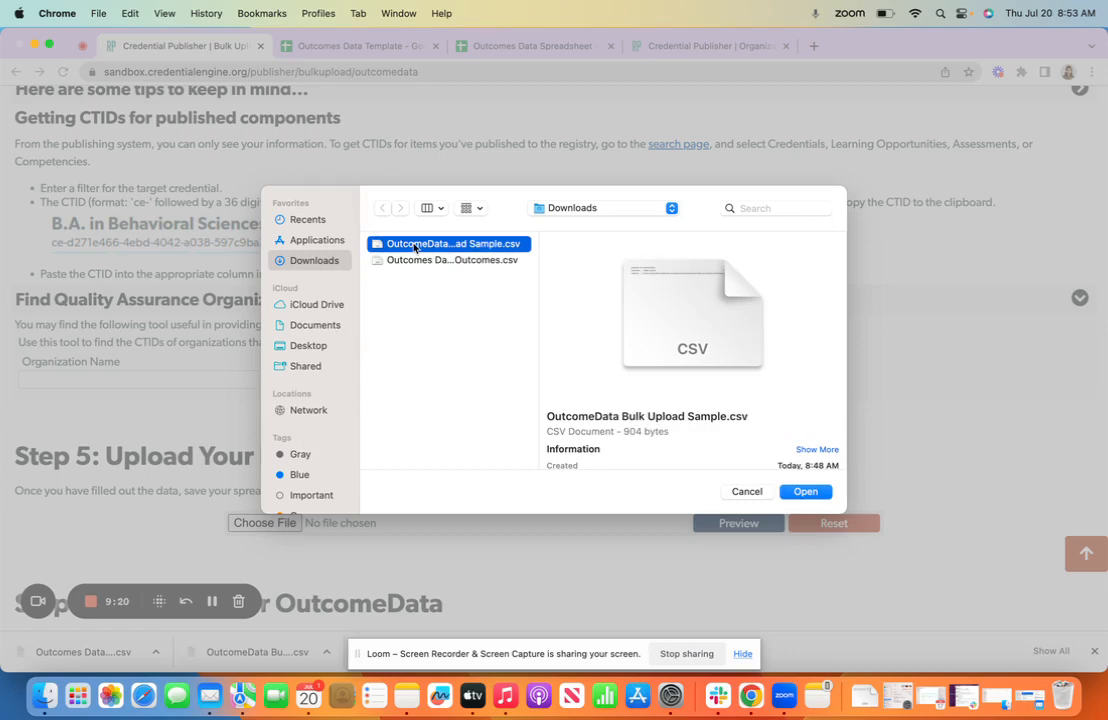
pyautogui.doubleClick(390, 259)
# Preview the chosen outcomes CSV file and review the loaded rows in the preview table
pyautogui.scroll(-1, 598, 410)
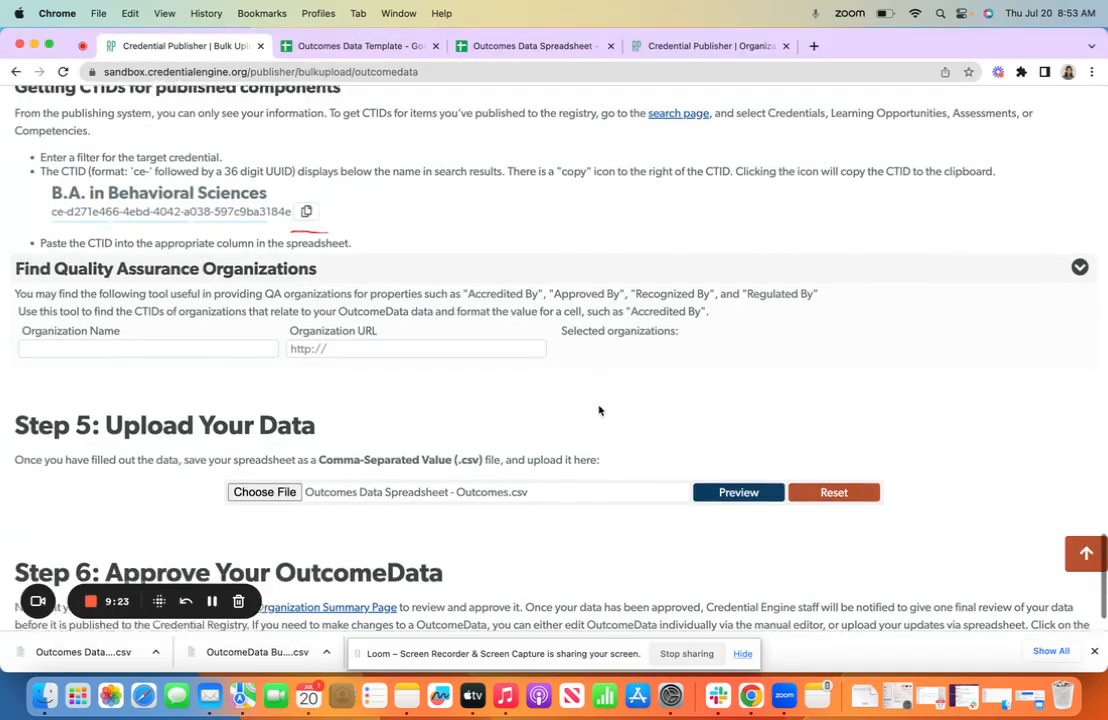
pyautogui.click(716, 478)
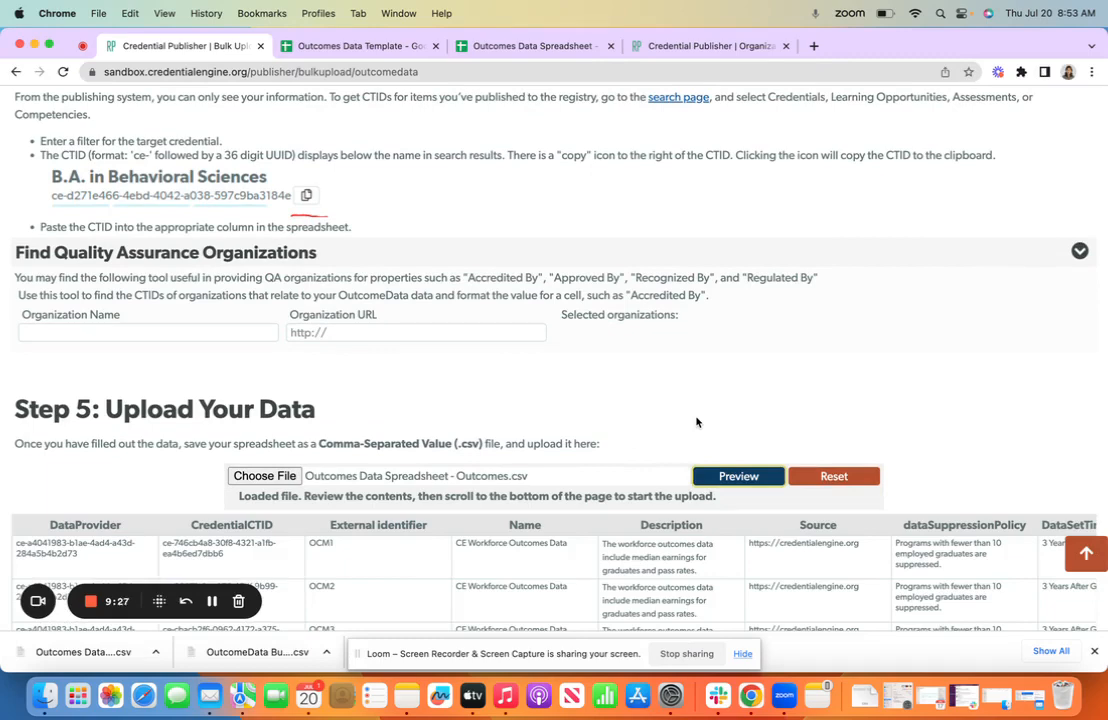
pyautogui.scroll(-3, 697, 422)
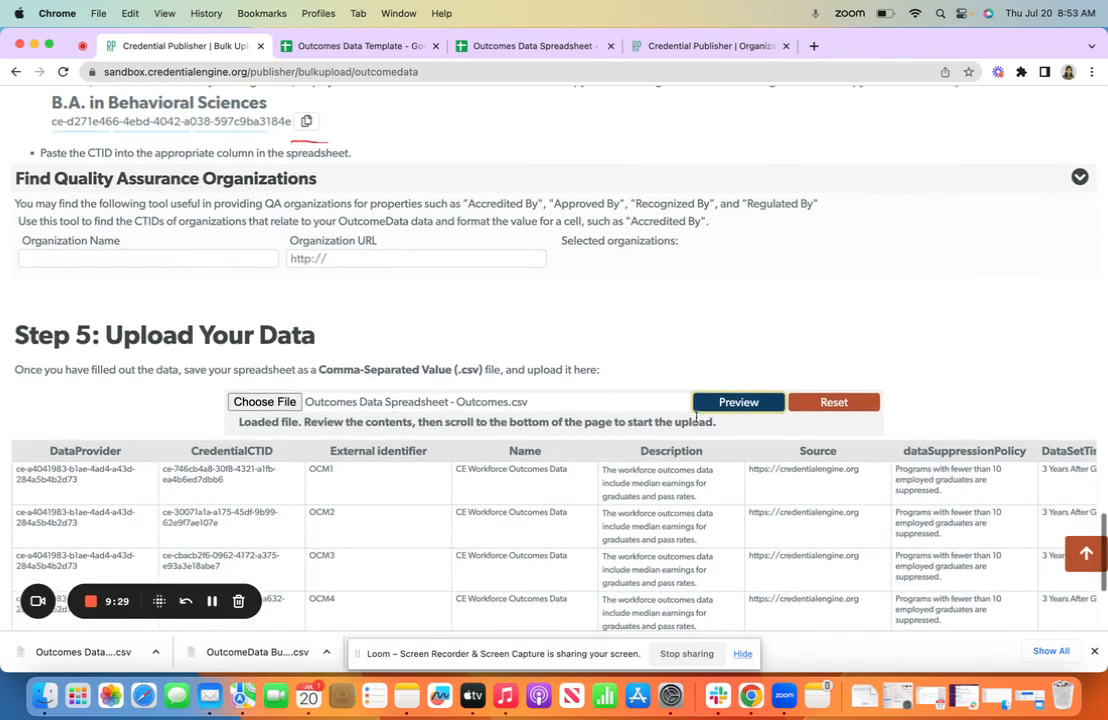
pyautogui.scroll(-1, 618, 465)
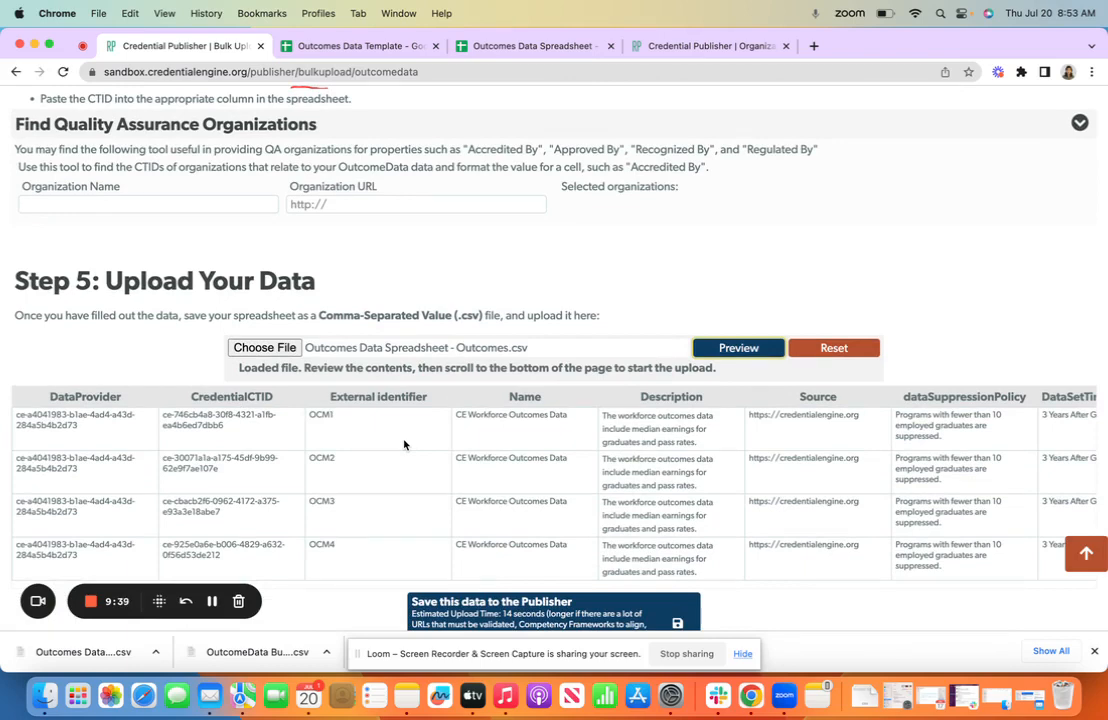
pyautogui.scroll(-2, 404, 444)
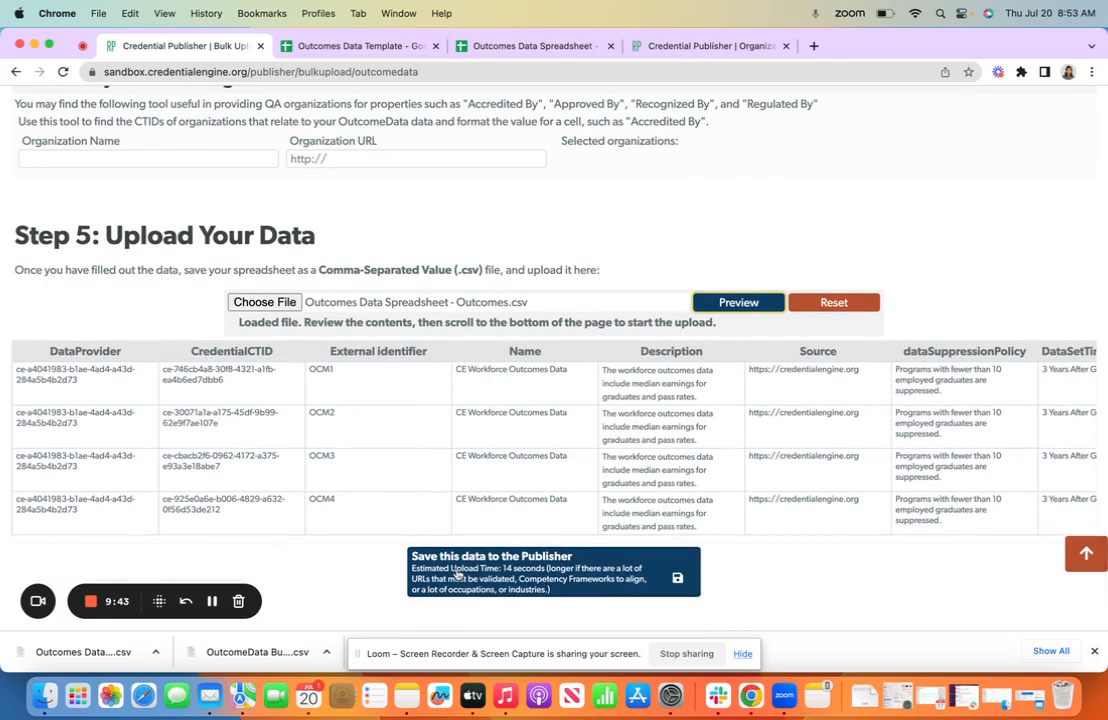
# Save the previewed outcome data to the Publisher and confirm the upload, allowing data with the same CTIDs to be overwritten
pyautogui.scroll(-1, 457, 573)
pyautogui.click(510, 523)
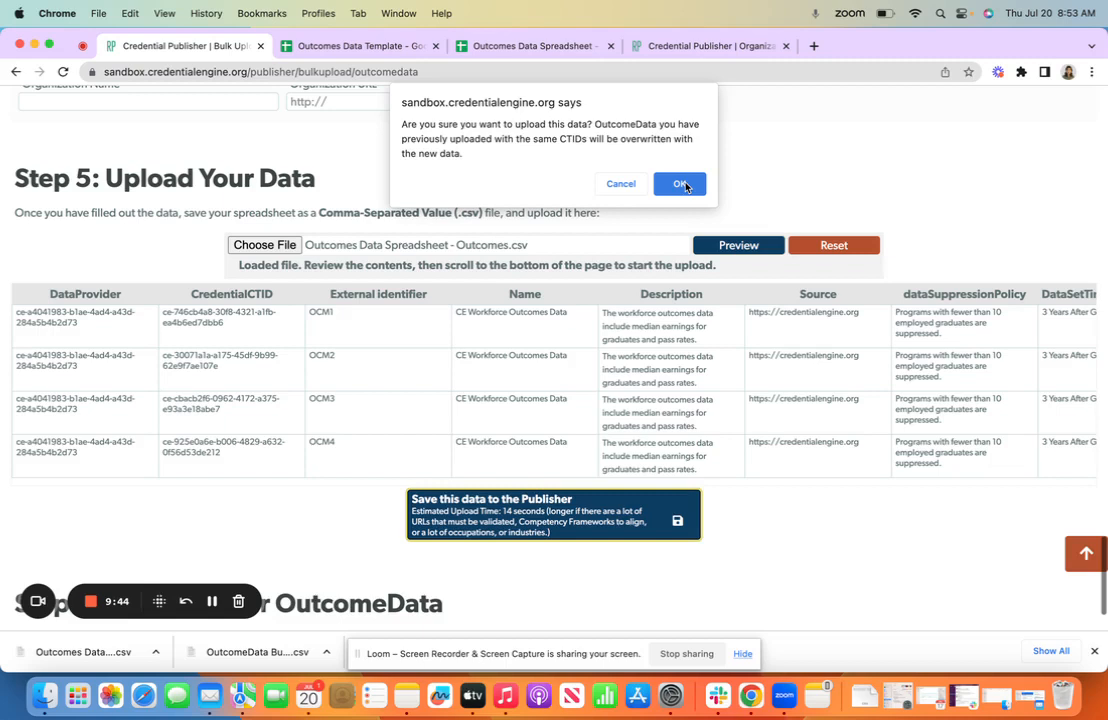
pyautogui.click(680, 184)
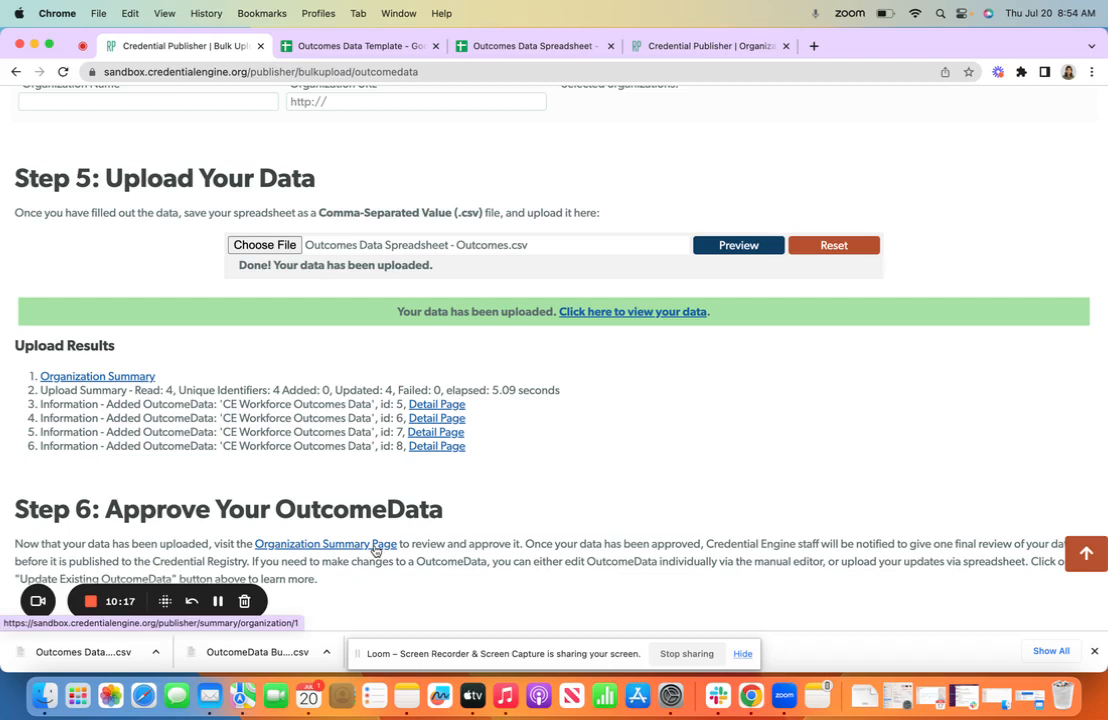
# Switch to the organization summary page, show its Outcome Data list and select all records
pyautogui.click(645, 48)
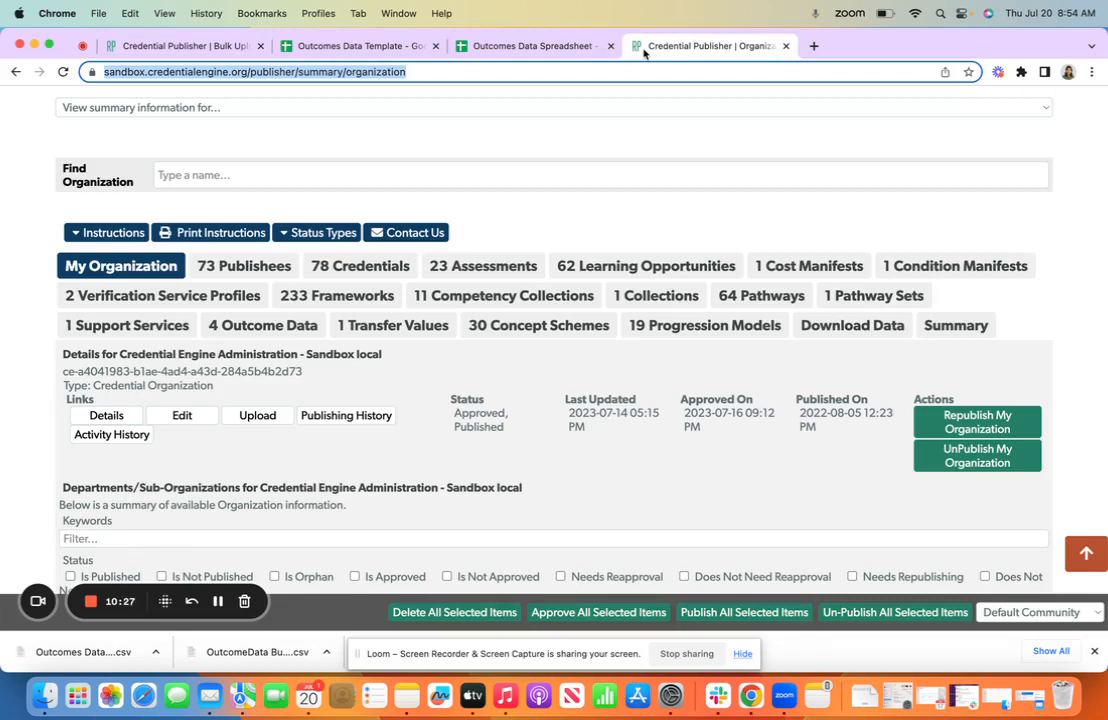
pyautogui.click(306, 336)
pyautogui.scroll(-3, 365, 459)
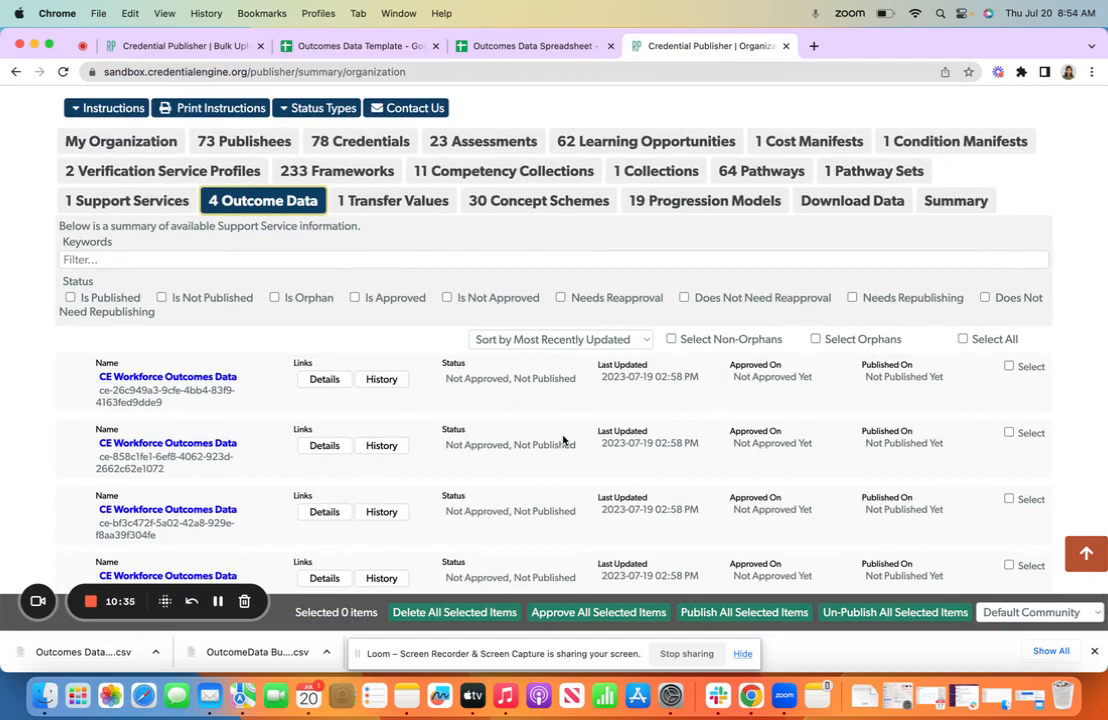
pyautogui.click(984, 342)
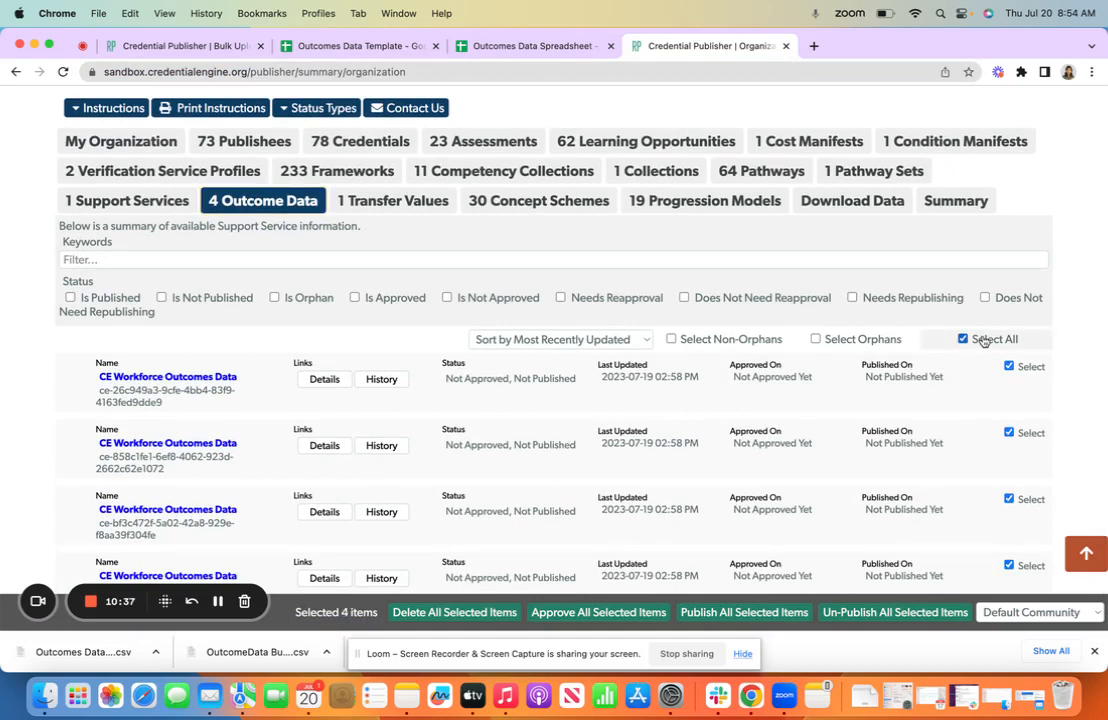